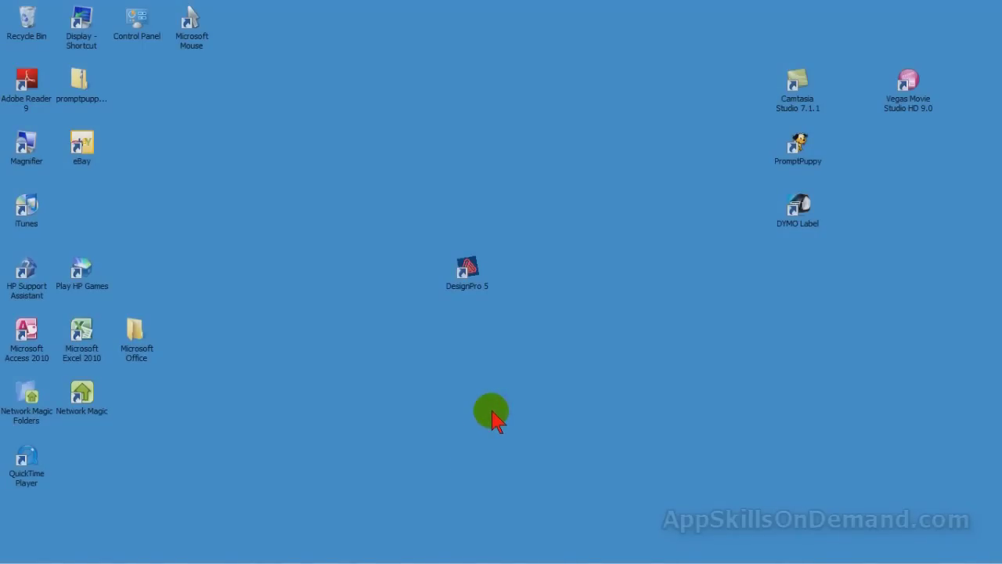
- Launch DesignPro 5 and start a blank design from scratch on the 8371 Business Cards template
{"action": "double_click", "coordinate": [469, 274]}
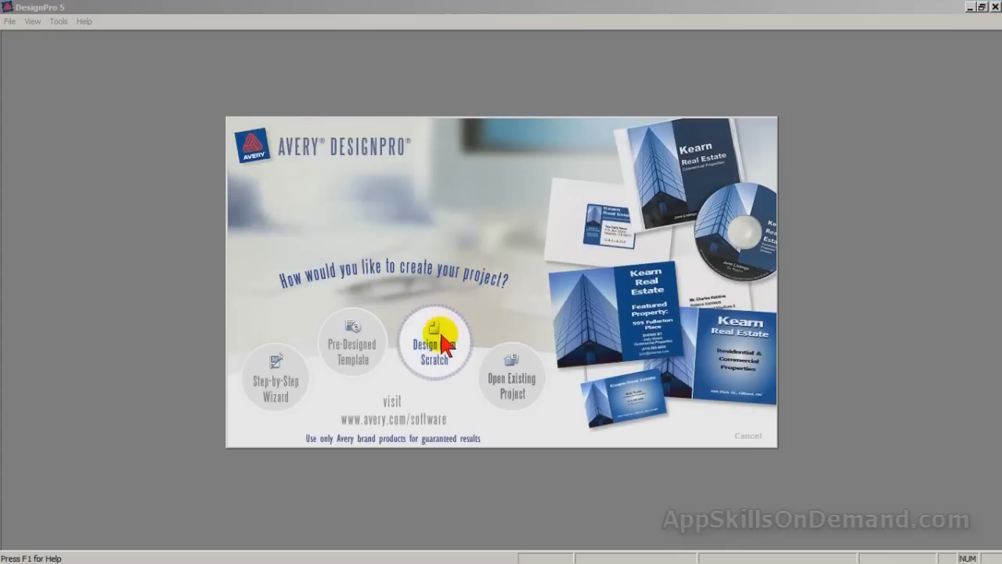
{"action": "left_click", "coordinate": [438, 344]}
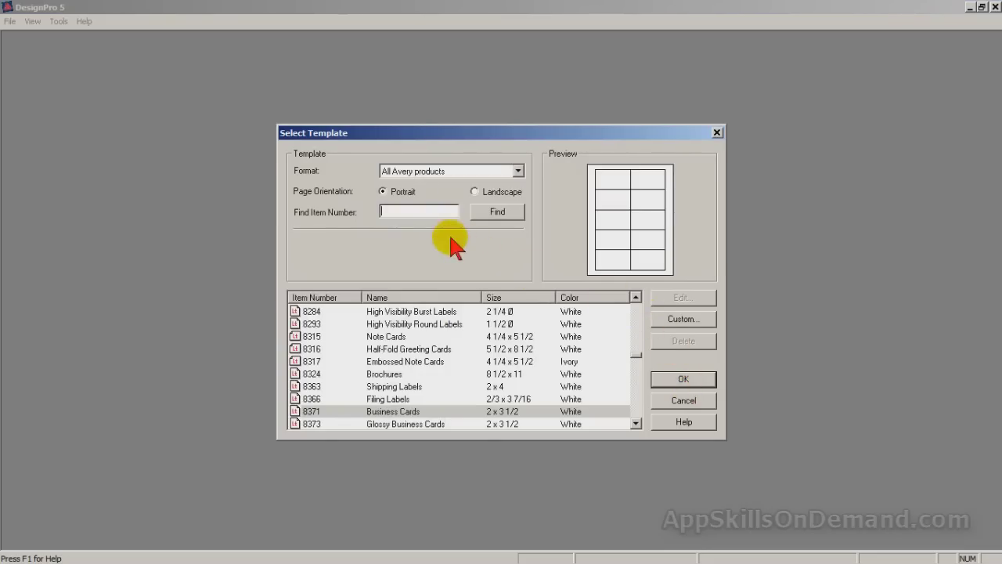
{"action": "type", "text": "8371"}
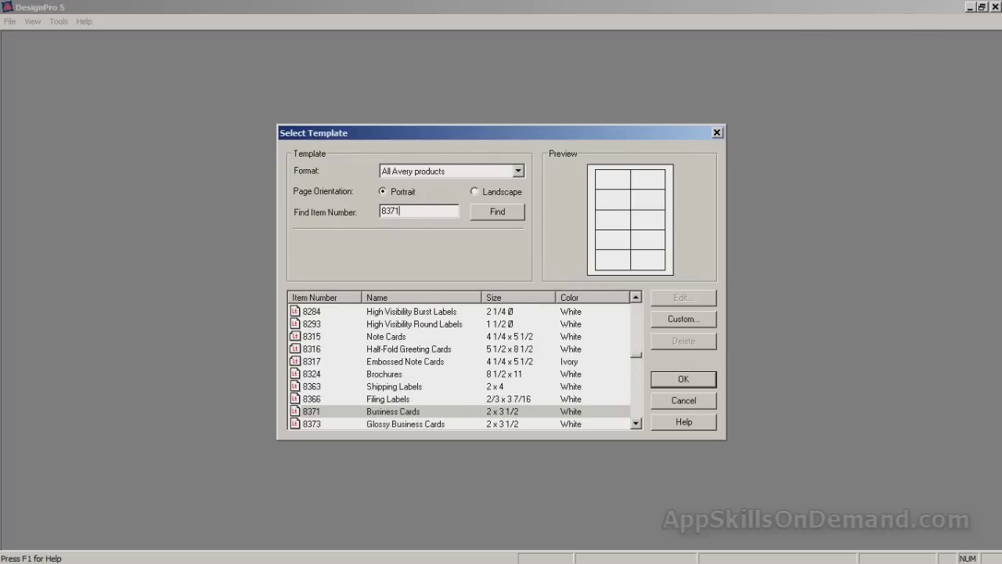
{"action": "left_click", "coordinate": [688, 378]}
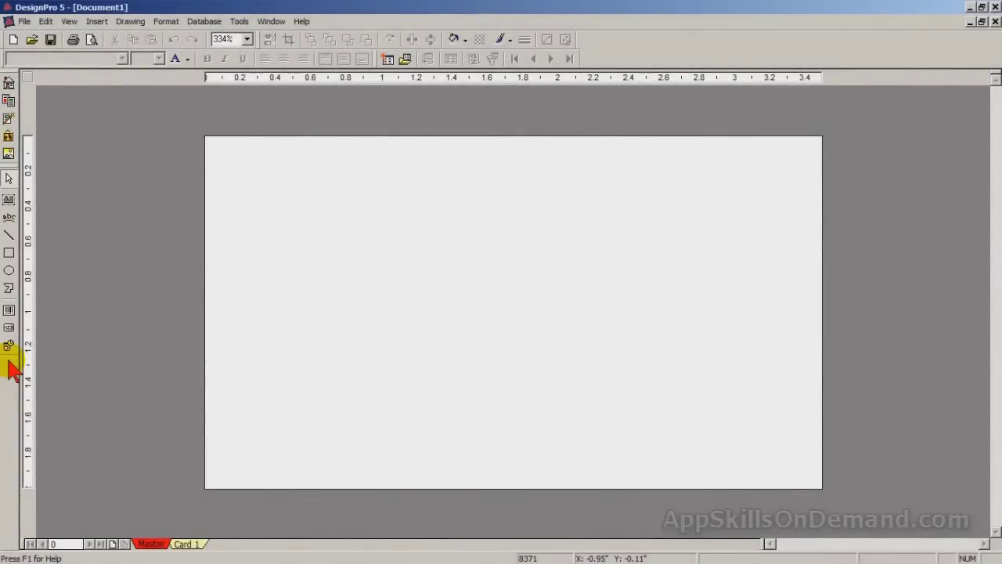
{"action": "left_click", "coordinate": [70, 24]}
- Hide the Database toolbar, then return to the toolbar list to hide the rest
{"action": "mouse_move", "coordinate": [106, 74]}
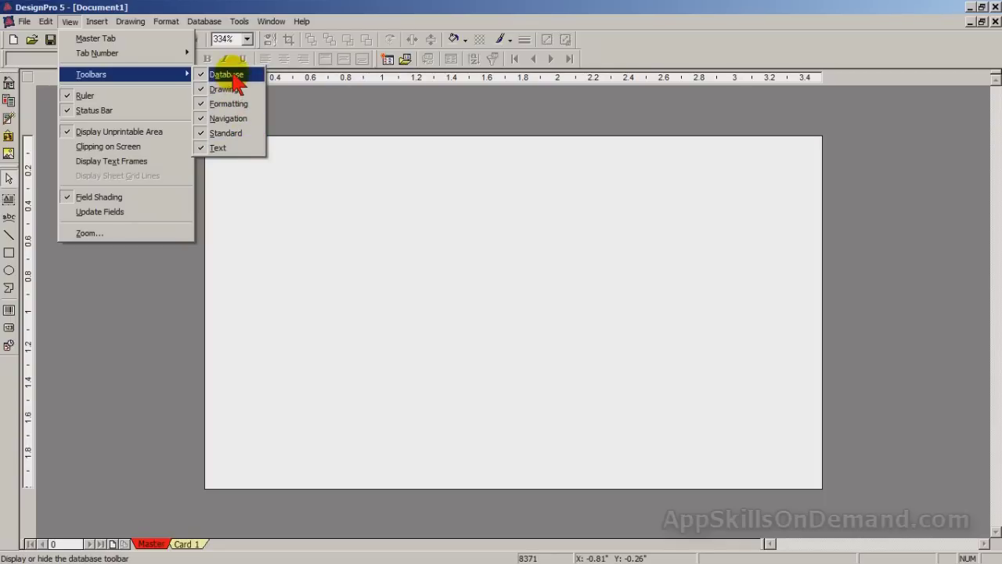
{"action": "left_click", "coordinate": [233, 79]}
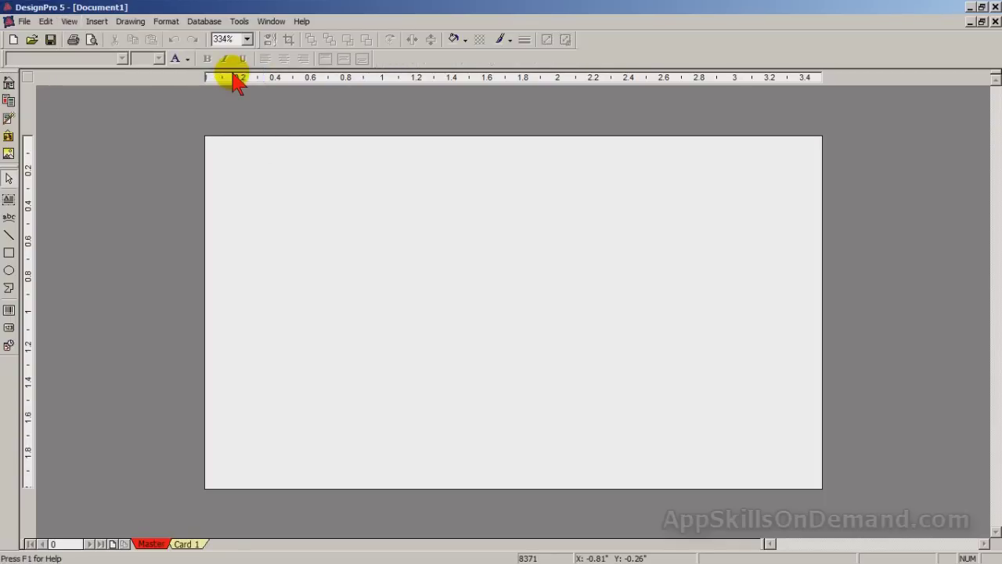
{"action": "left_click", "coordinate": [69, 21]}
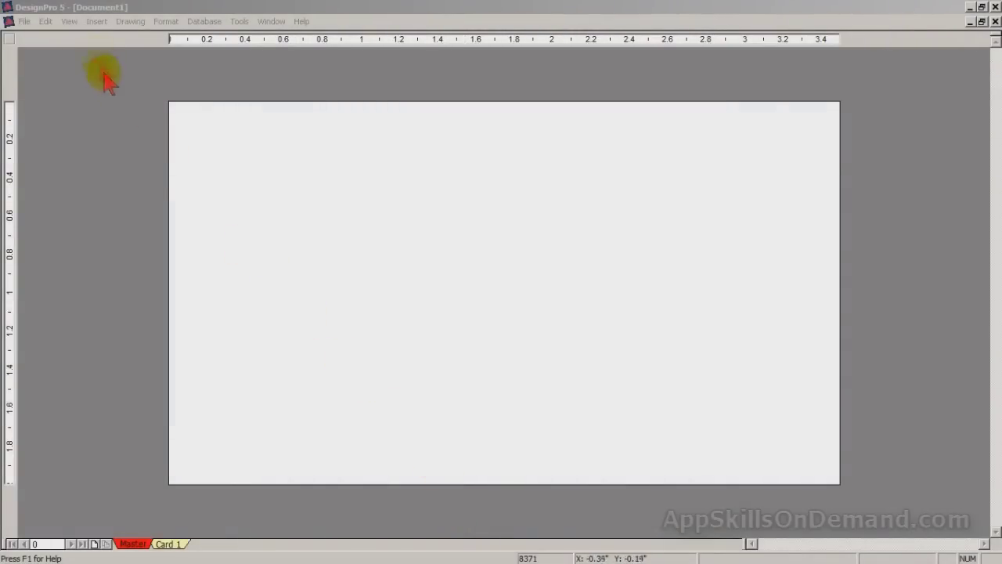
- Insert a text box on the card containing 'App Skills on Demand'
{"action": "left_click", "coordinate": [100, 23]}
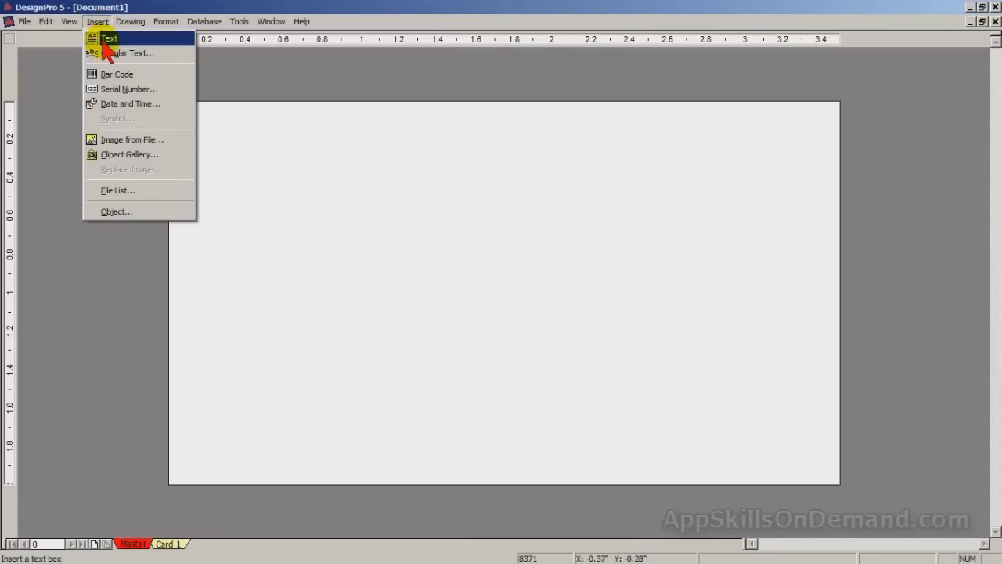
{"action": "left_click", "coordinate": [102, 41]}
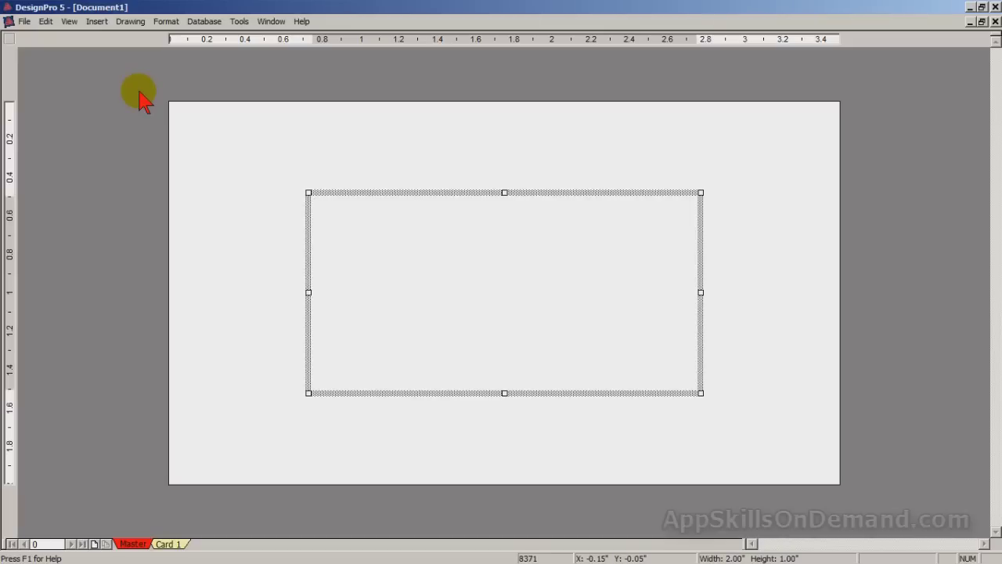
{"action": "type", "text": "App "}
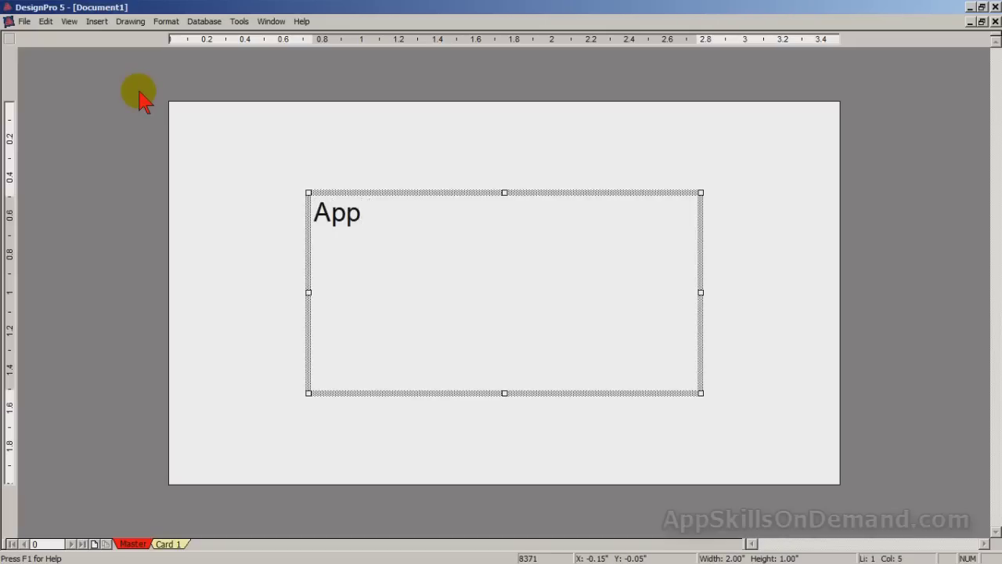
{"action": "type", "text": "Skill"}
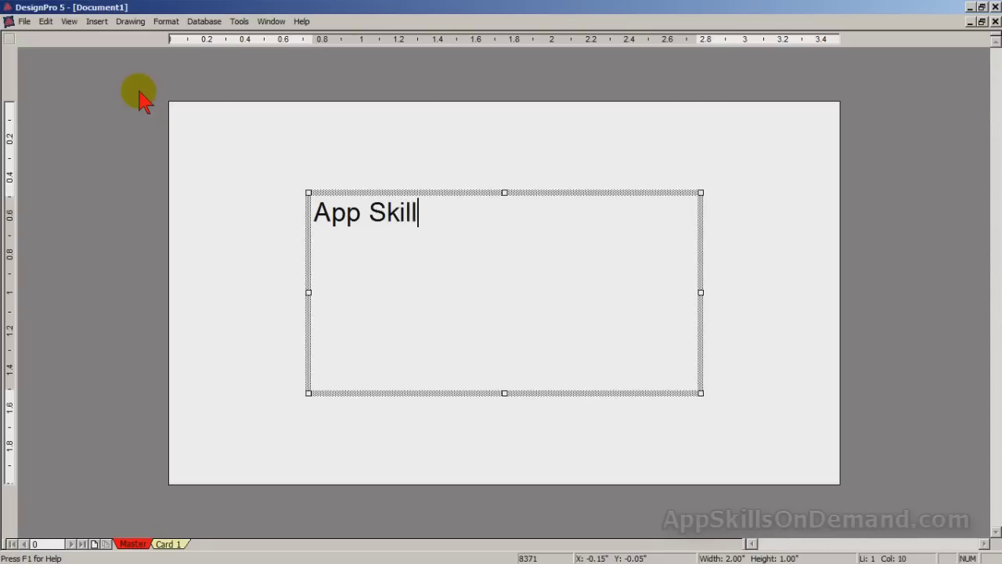
{"action": "type", "text": "s on Demand"}
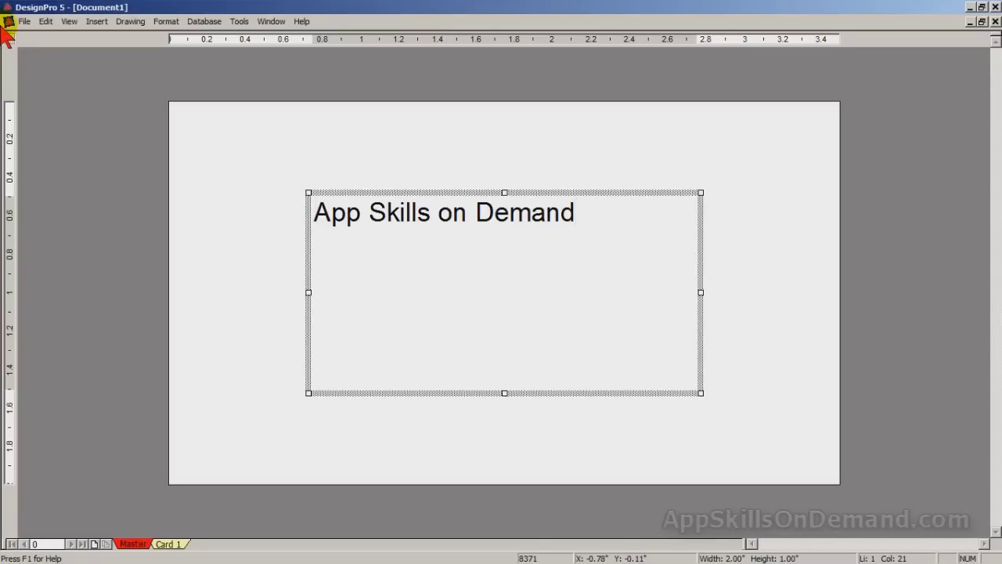
- Show the Drawing toolbar
{"action": "left_click", "coordinate": [69, 22]}
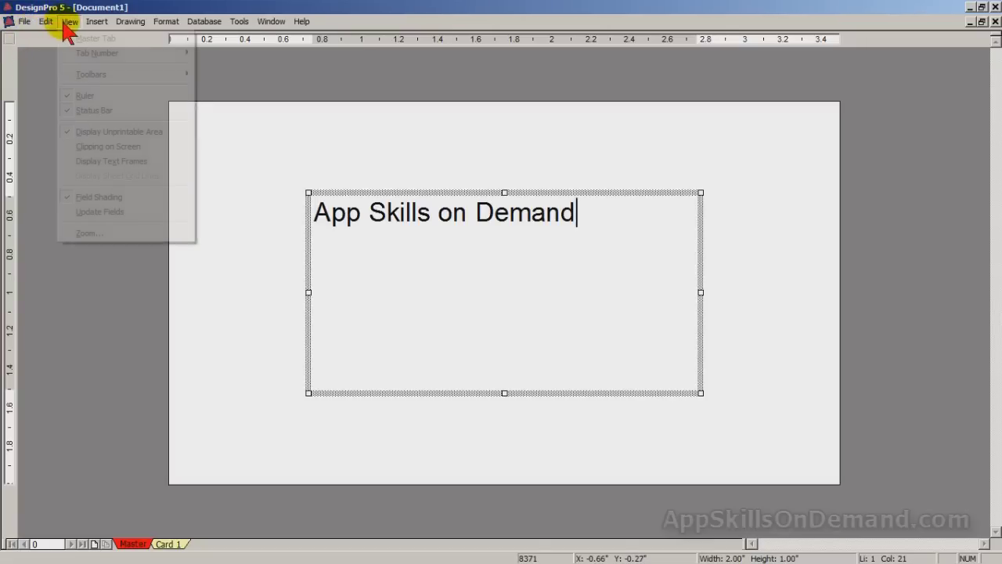
{"action": "mouse_move", "coordinate": [116, 74]}
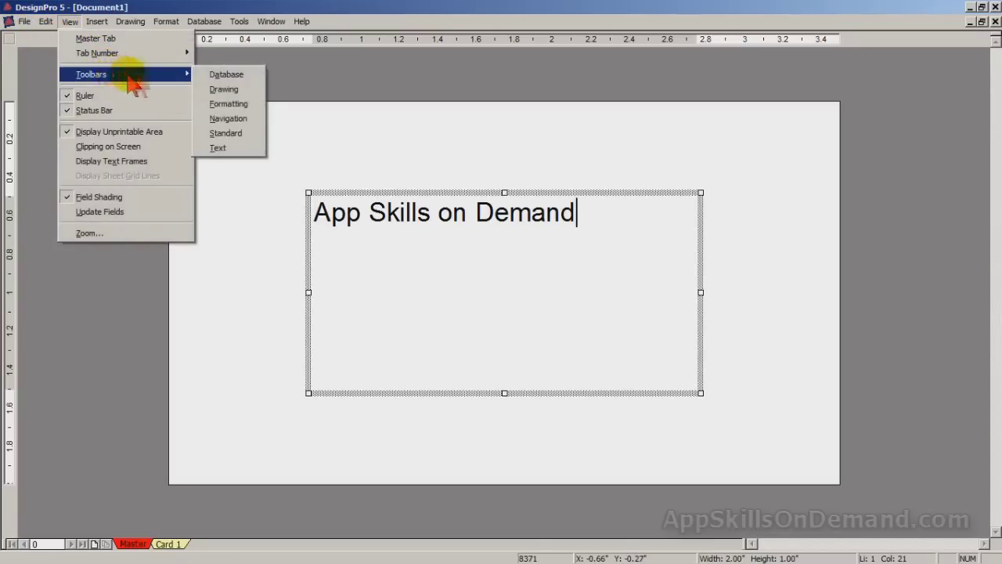
{"action": "left_click", "coordinate": [225, 90]}
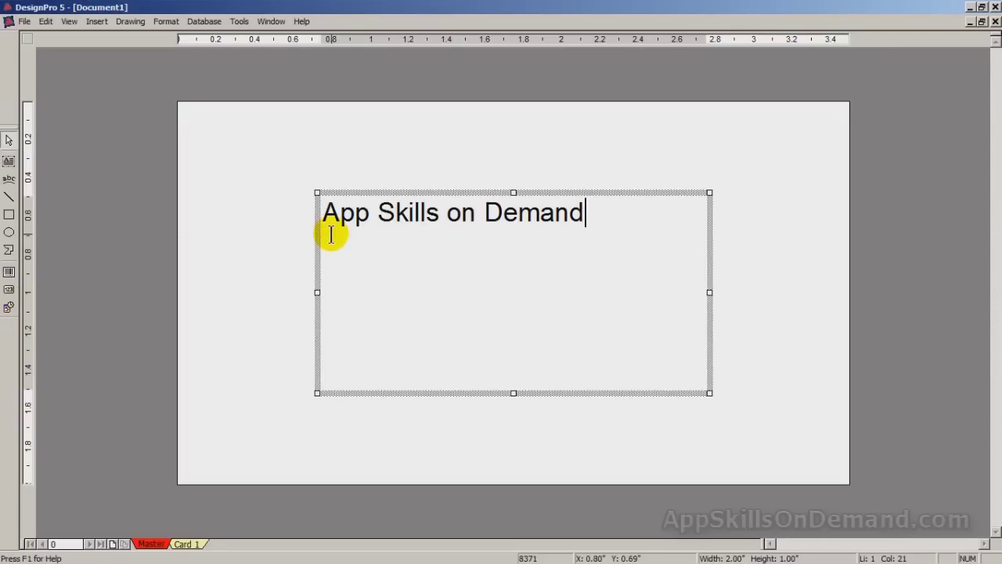
- Show the Text toolbar and select all of the 'App Skills on Demand' text
{"action": "left_click", "coordinate": [69, 21]}
{"action": "mouse_move", "coordinate": [126, 78]}
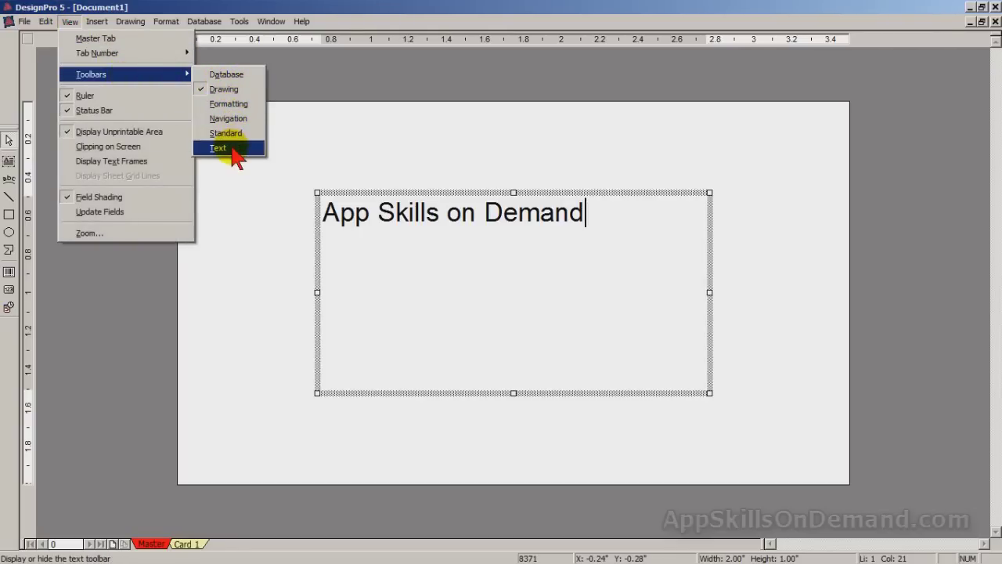
{"action": "left_click", "coordinate": [220, 148]}
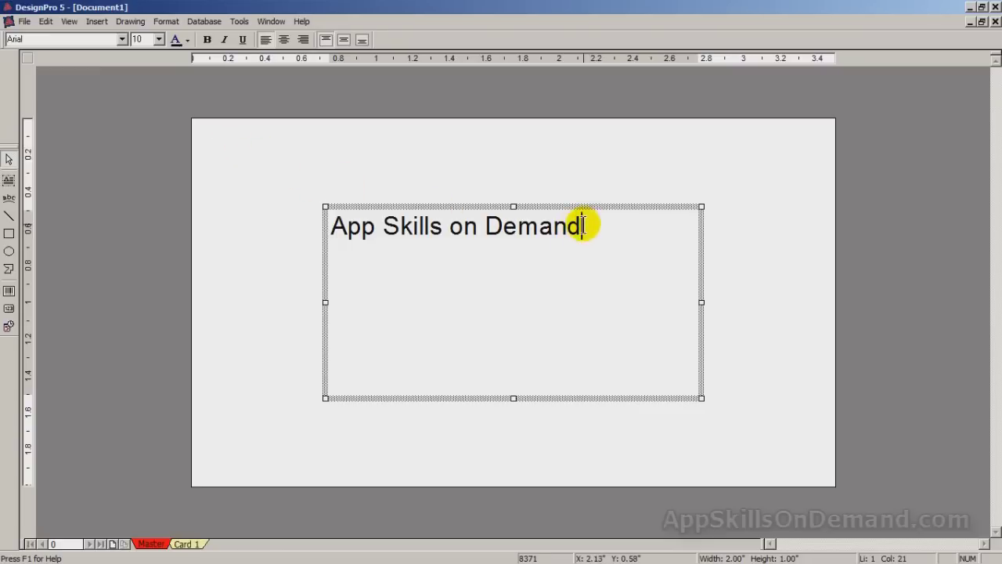
{"action": "left_click_drag", "start_coordinate": [582, 225], "coordinate": [317, 229]}
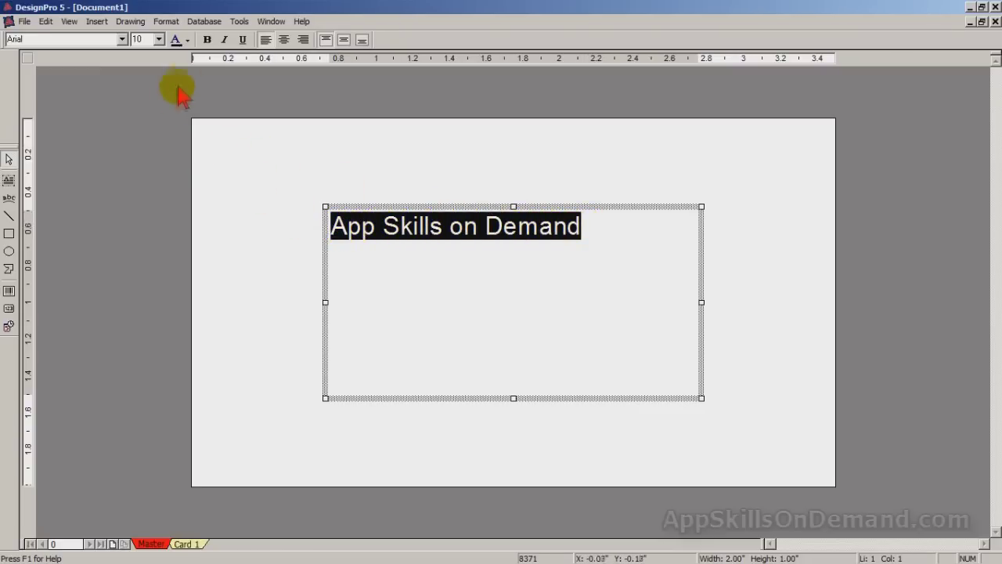
- Make the title text bold, blue and 14 point
{"action": "left_click", "coordinate": [207, 41]}
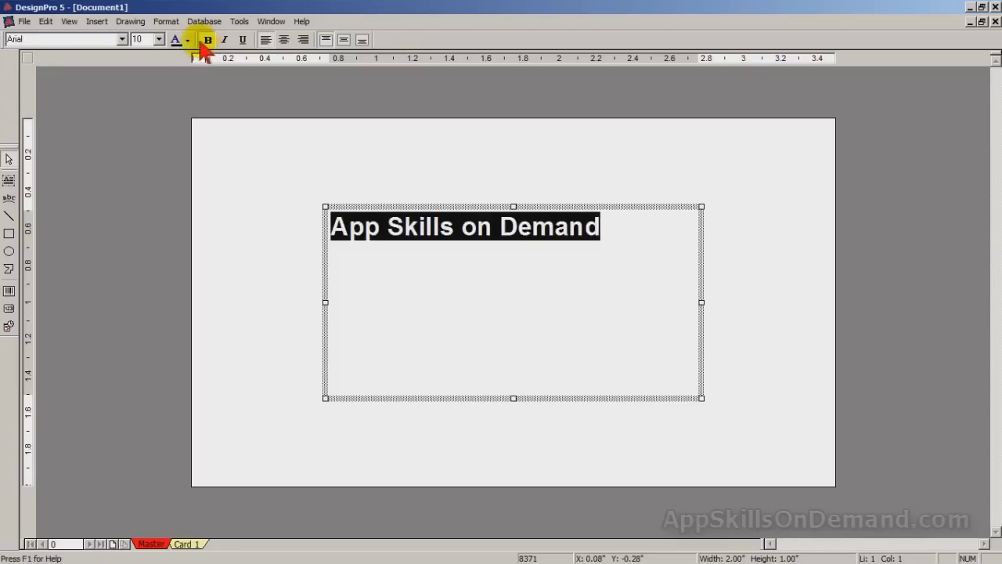
{"action": "left_click", "coordinate": [188, 42]}
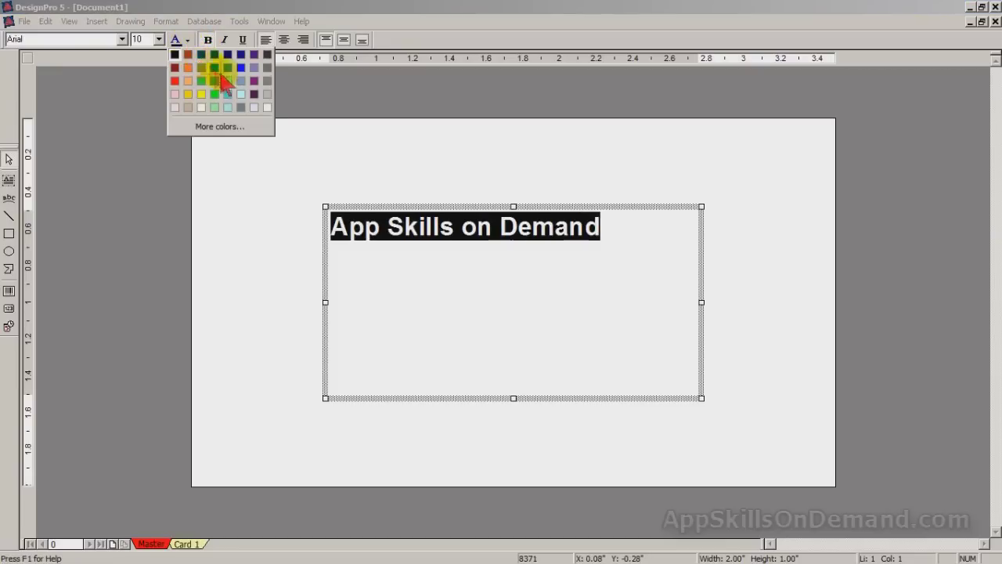
{"action": "left_click", "coordinate": [201, 94]}
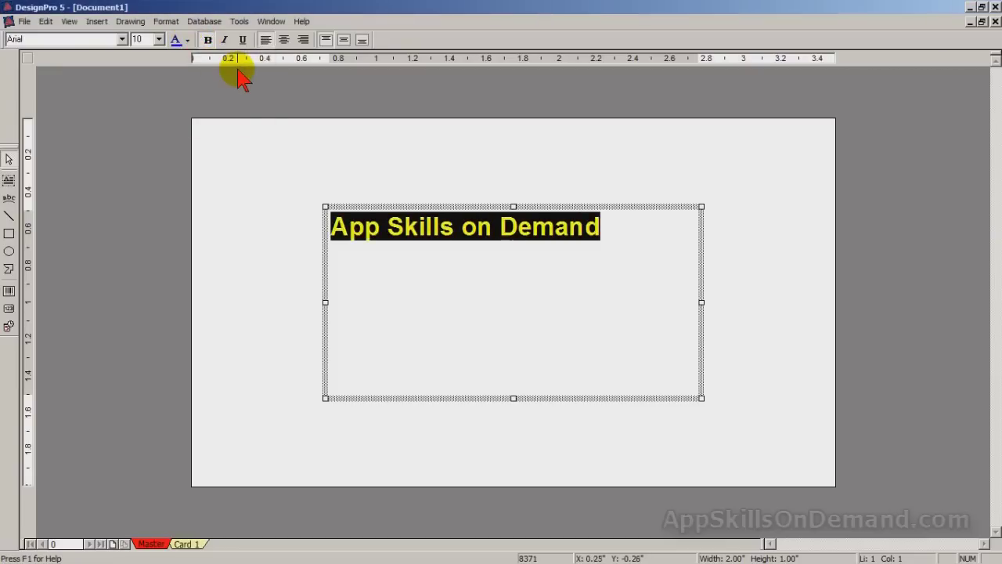
{"action": "left_click", "coordinate": [159, 39]}
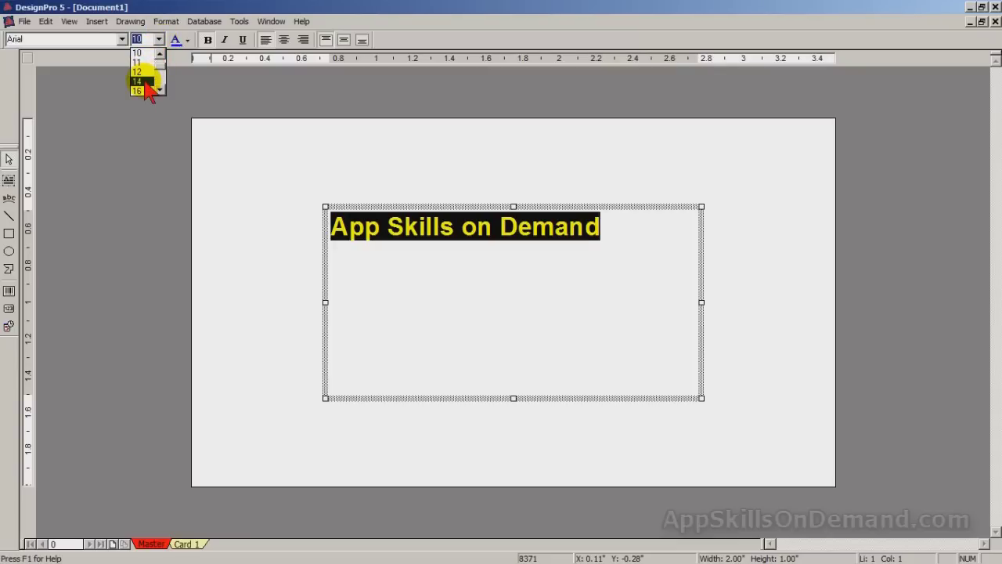
{"action": "left_click", "coordinate": [139, 81]}
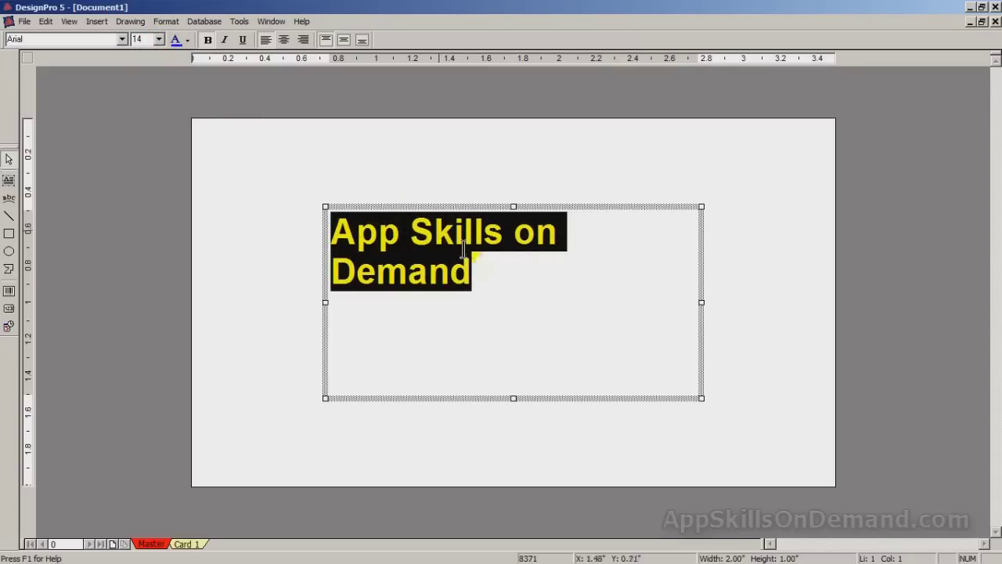
{"action": "left_click", "coordinate": [514, 398]}
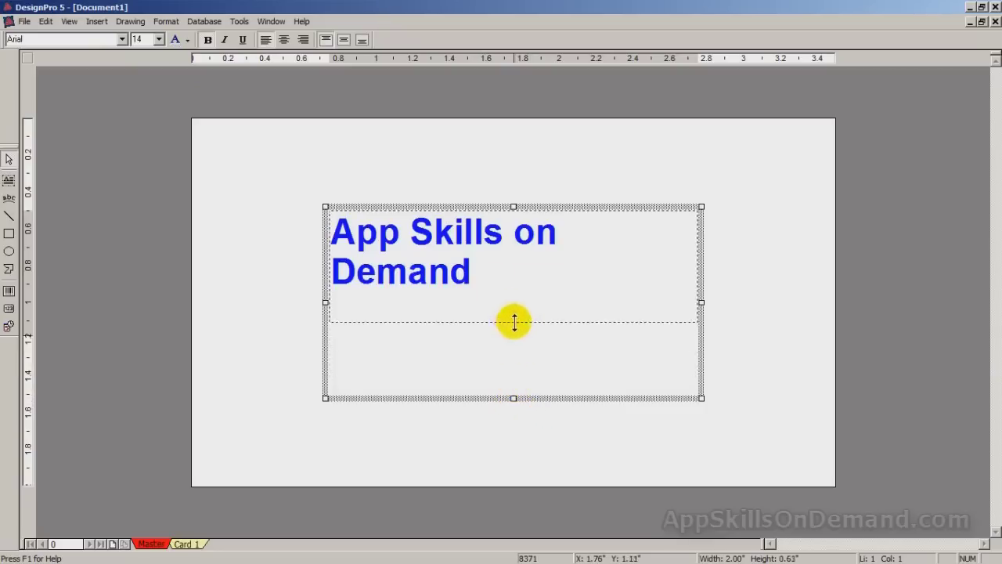
- Resize the title box to one line, centre the text both ways, and move it near the top
{"action": "left_click_drag", "start_coordinate": [514, 321], "coordinate": [513, 313]}
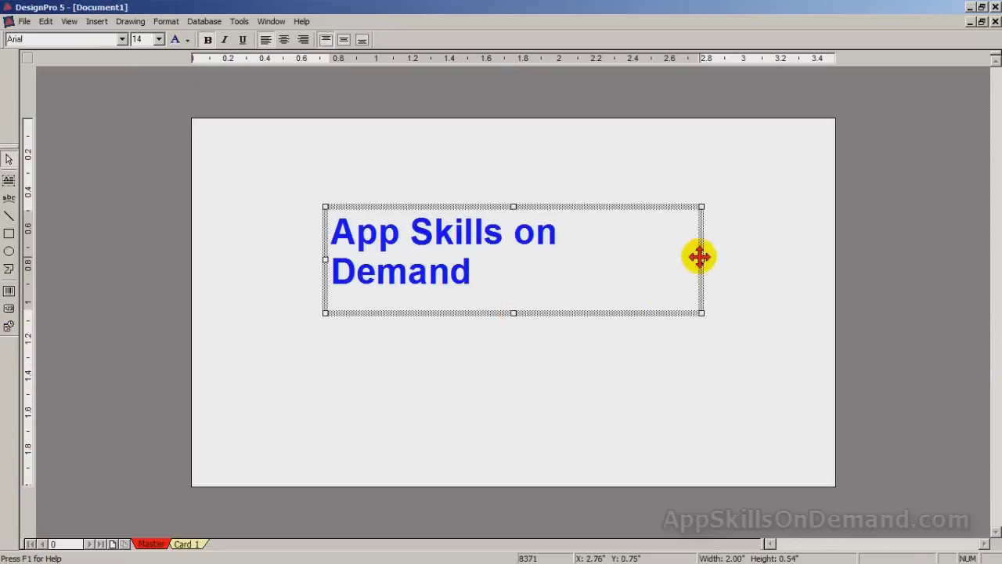
{"action": "left_click_drag", "start_coordinate": [701, 259], "coordinate": [782, 264]}
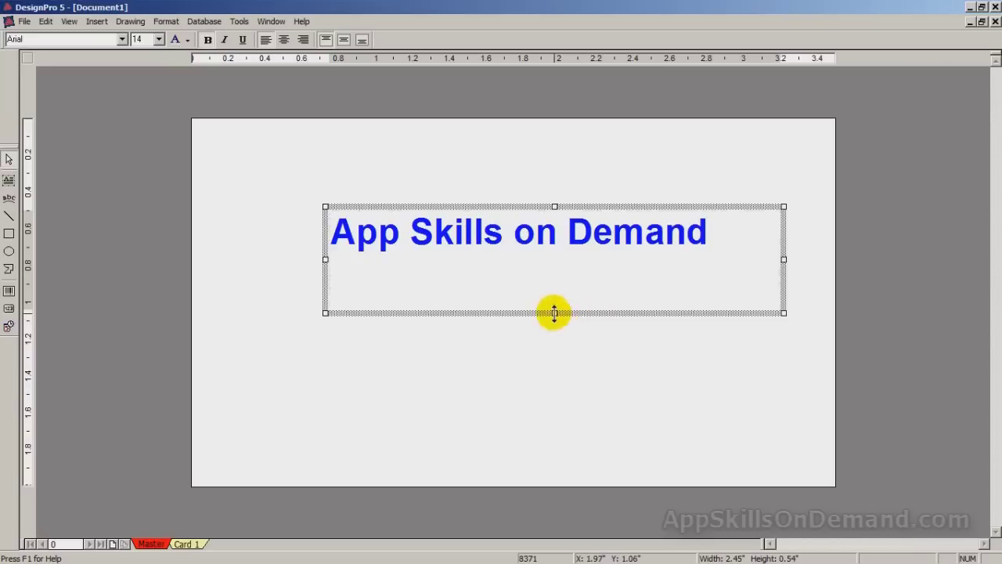
{"action": "left_click_drag", "start_coordinate": [554, 313], "coordinate": [554, 275]}
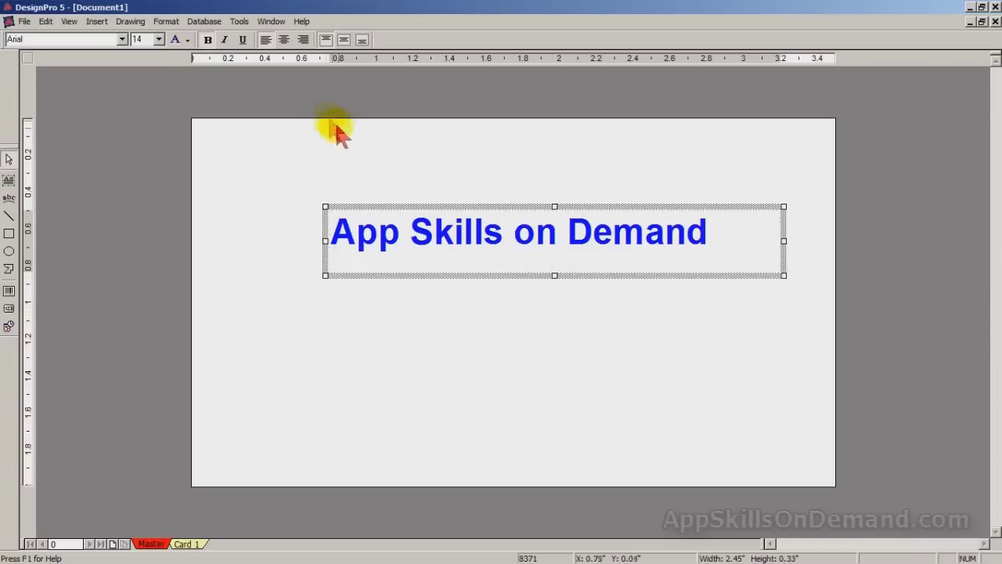
{"action": "left_click", "coordinate": [284, 40]}
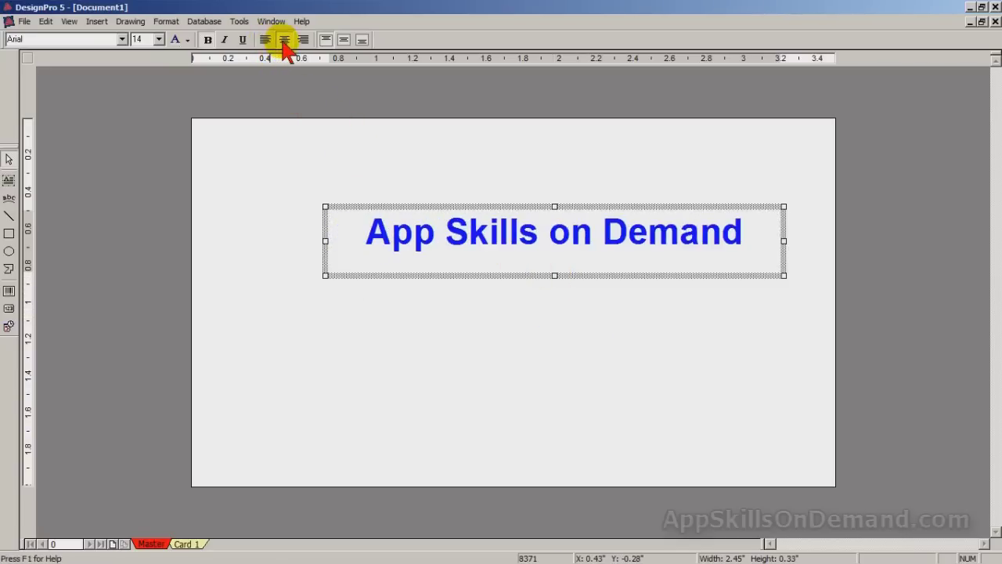
{"action": "left_click", "coordinate": [345, 40]}
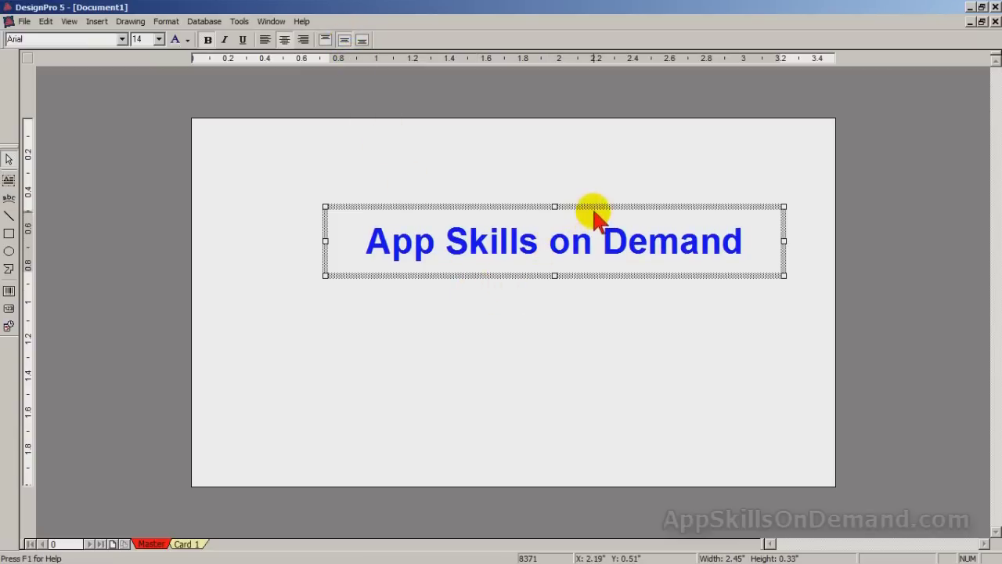
{"action": "left_click_drag", "start_coordinate": [593, 207], "coordinate": [566, 161]}
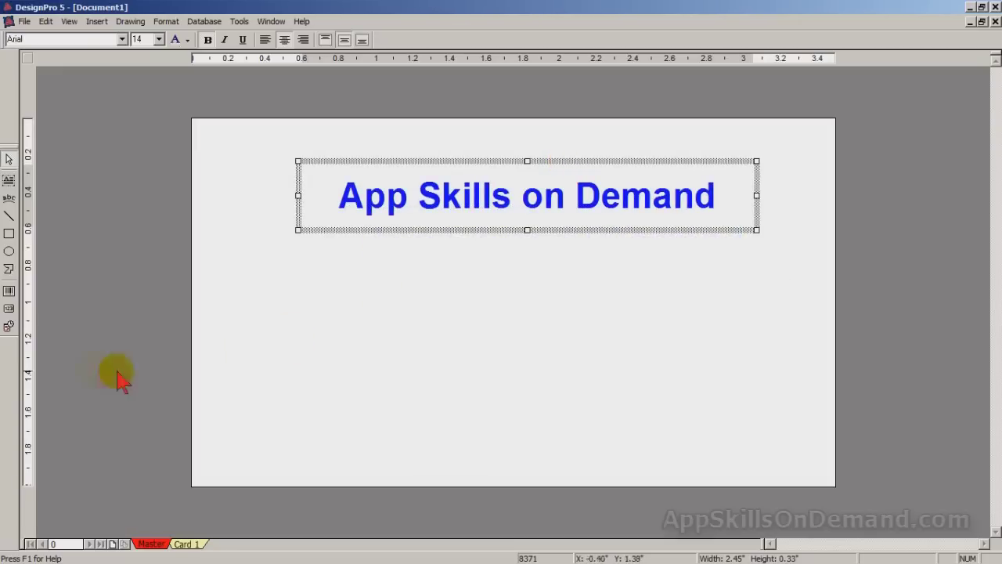
{"action": "left_click", "coordinate": [10, 217]}
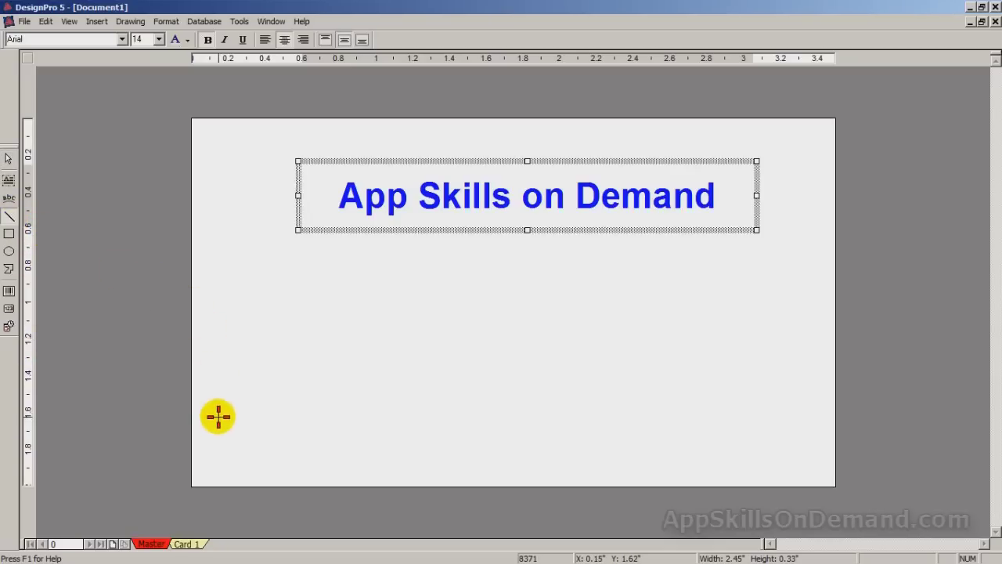
- Draw a horizontal line across the lower card and set its thickness to 0.020 inches
{"action": "mouse_move", "coordinate": [223, 416]}
{"action": "left_mouse_down"}
{"action": "mouse_move", "coordinate": [546, 439]}
{"action": "mouse_move", "coordinate": [815, 407]}
{"action": "mouse_move", "coordinate": [815, 415]}
{"action": "left_mouse_up"}
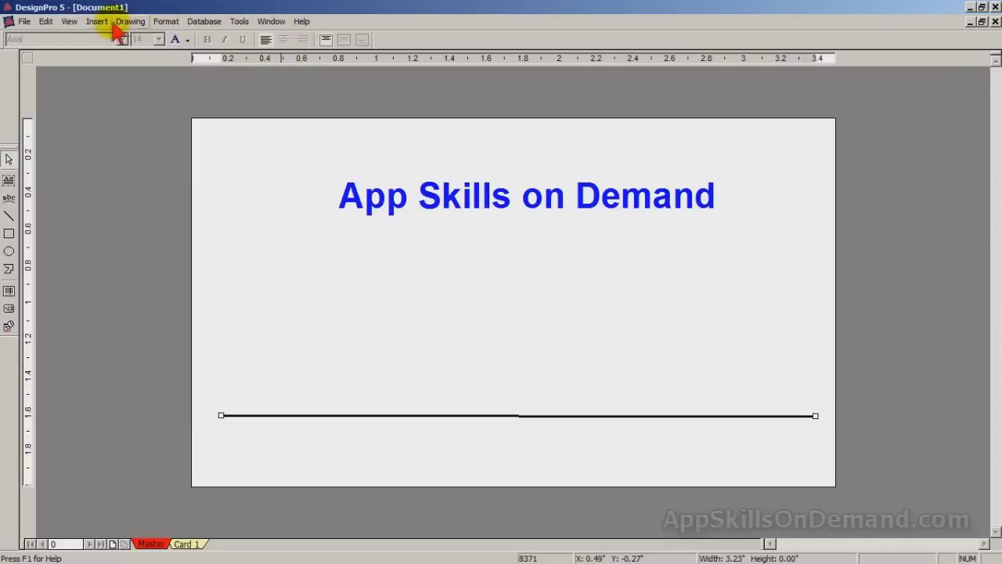
{"action": "left_click", "coordinate": [70, 22]}
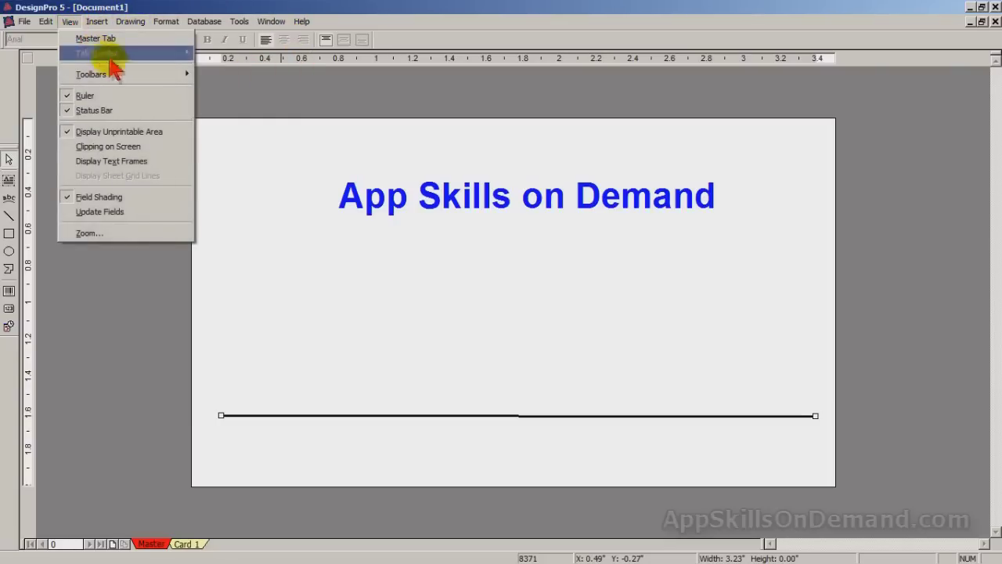
{"action": "mouse_move", "coordinate": [120, 76]}
{"action": "left_click", "coordinate": [229, 103]}
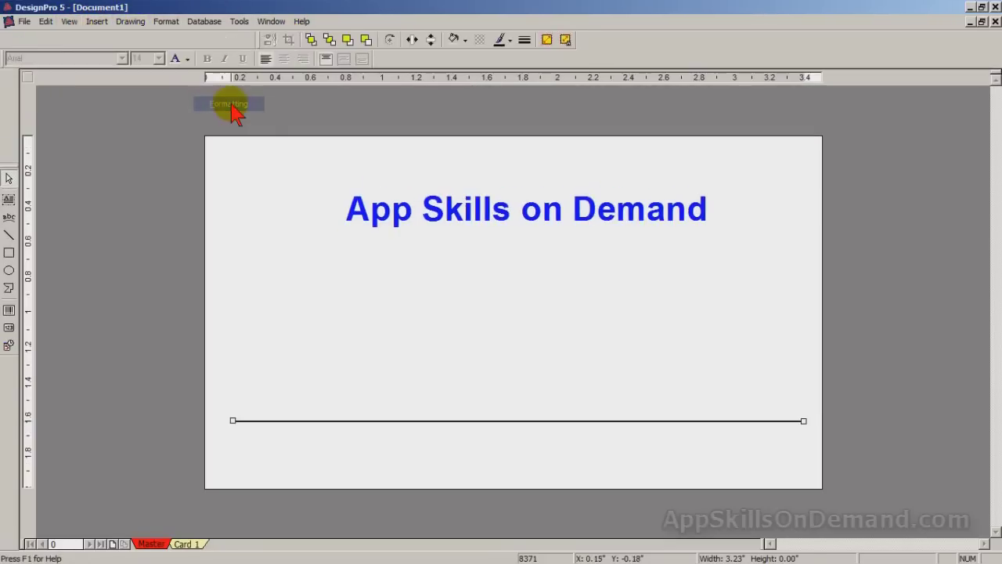
{"action": "left_click", "coordinate": [526, 44]}
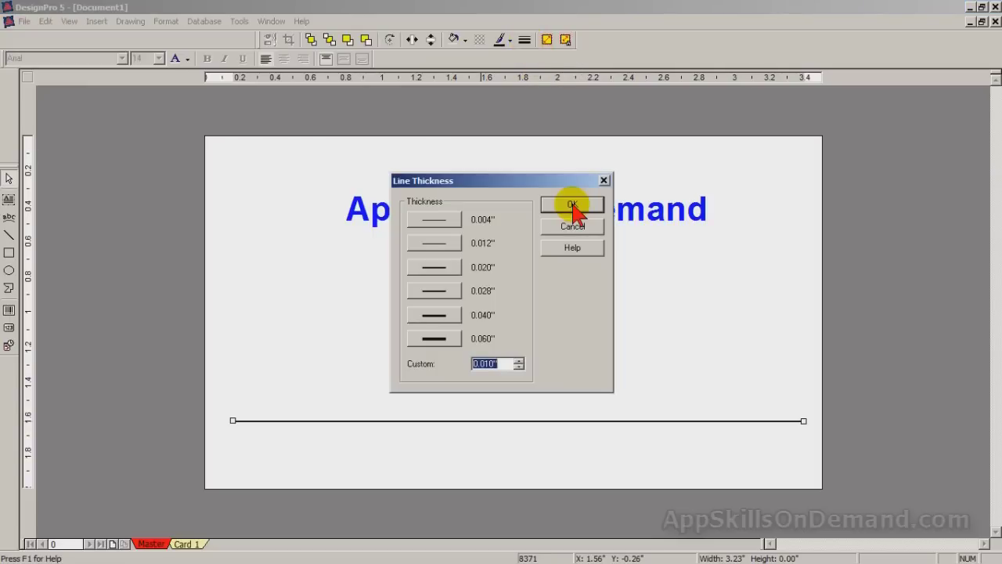
{"action": "left_click", "coordinate": [442, 270]}
{"action": "left_click", "coordinate": [569, 206]}
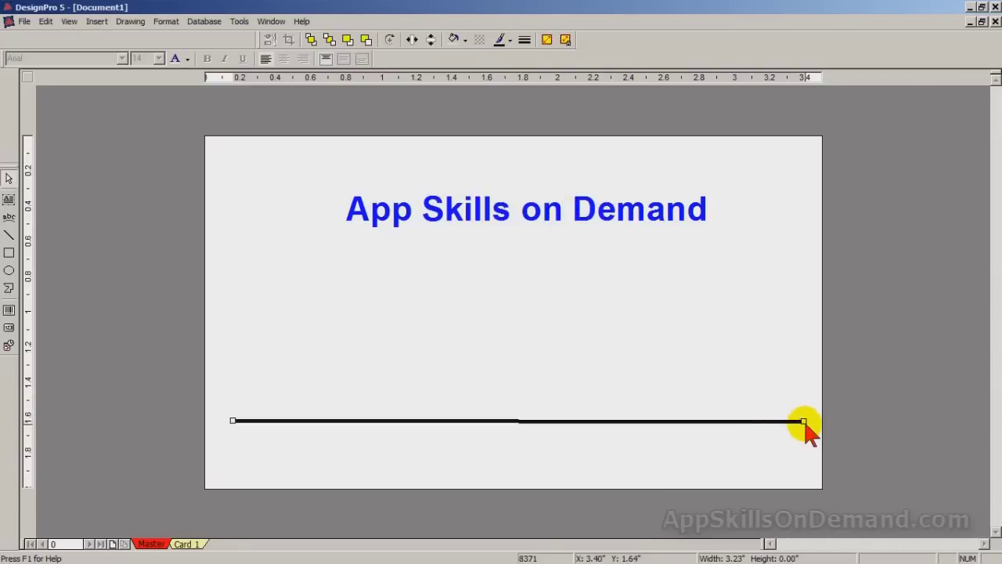
{"action": "left_click", "coordinate": [514, 215]}
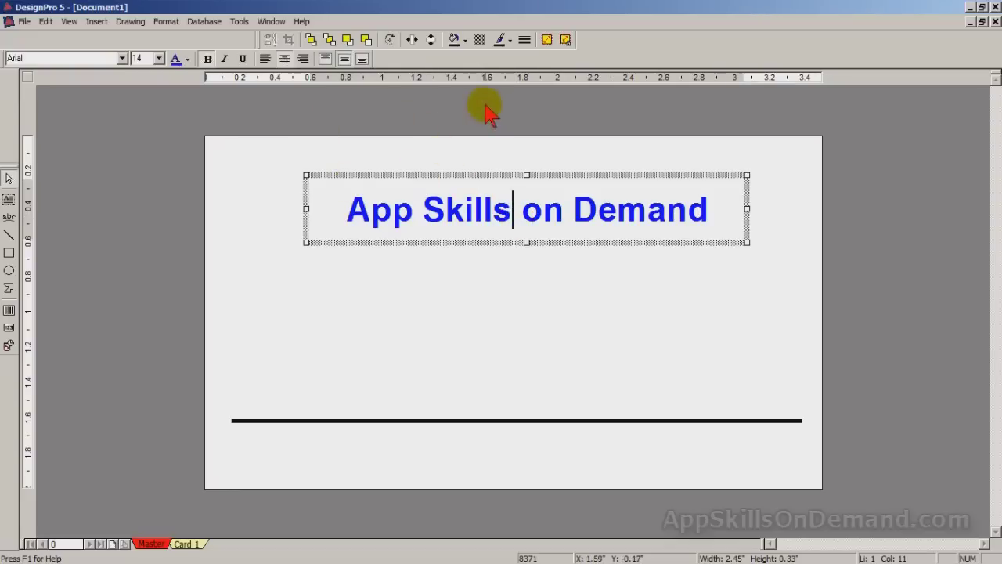
- Set the title text box's border colour to red
{"action": "left_click", "coordinate": [509, 40]}
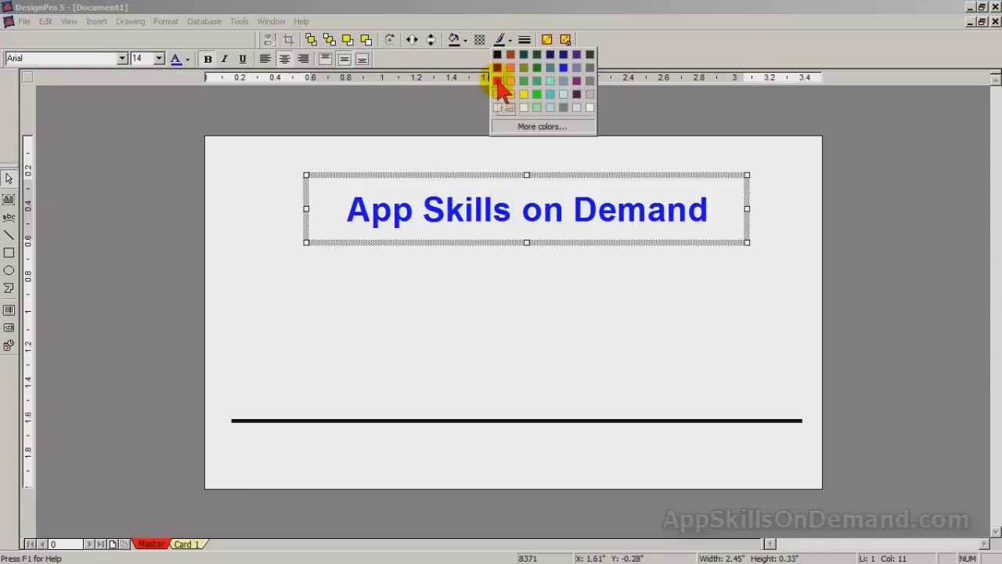
{"action": "left_click", "coordinate": [498, 81]}
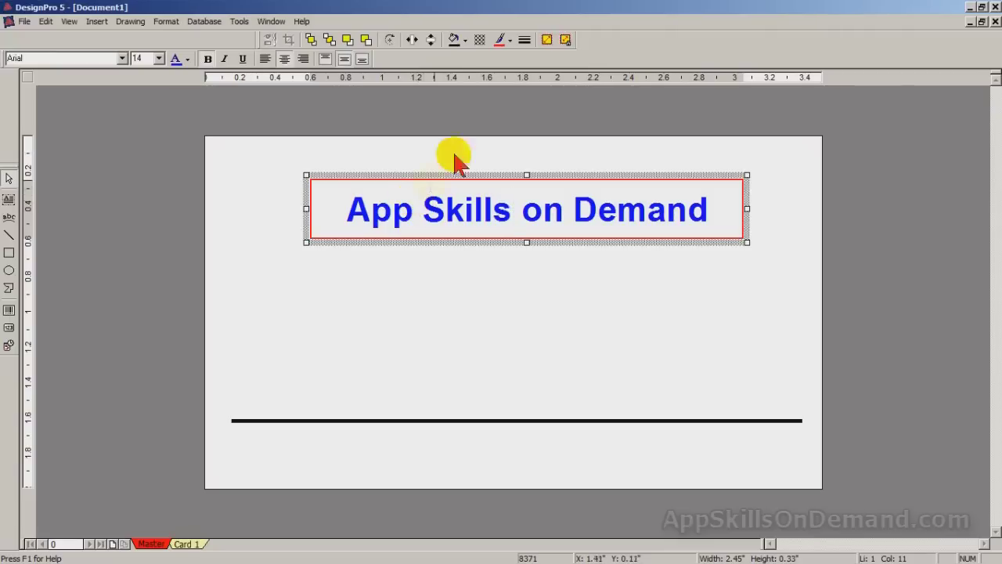
- Fill the title box with a vertical-lines pattern on a yellow background
{"action": "left_click", "coordinate": [478, 38]}
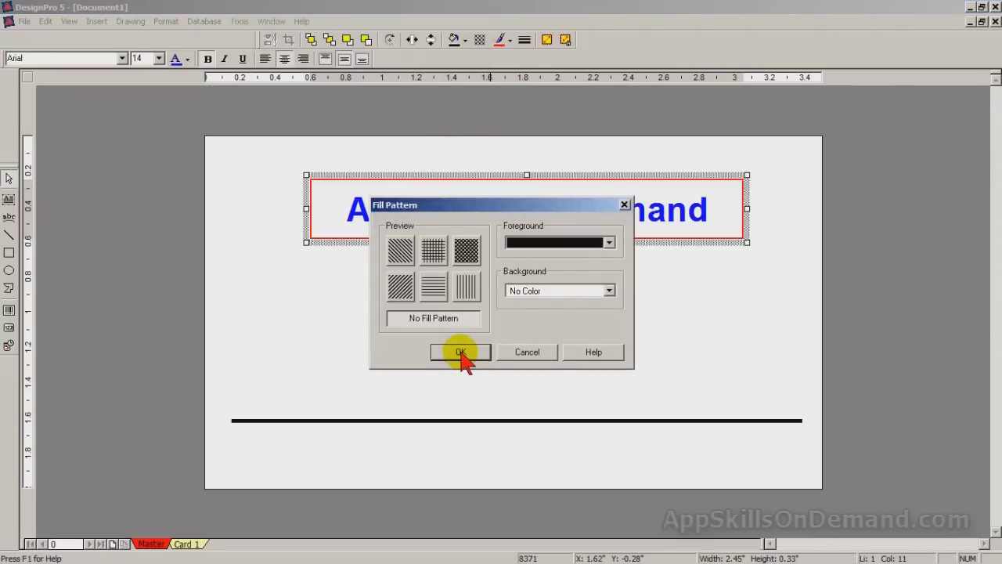
{"action": "left_click", "coordinate": [464, 287]}
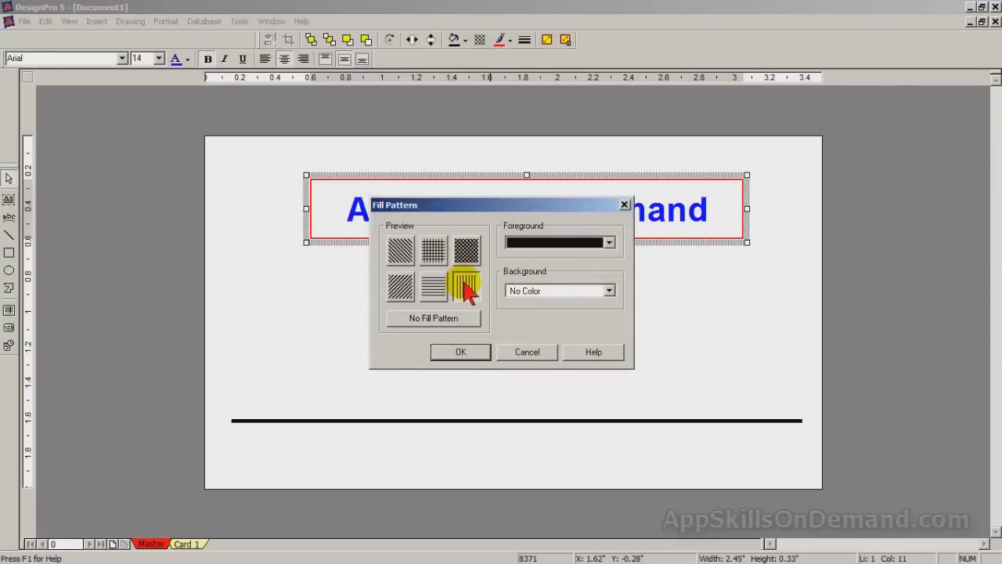
{"action": "left_click", "coordinate": [609, 291]}
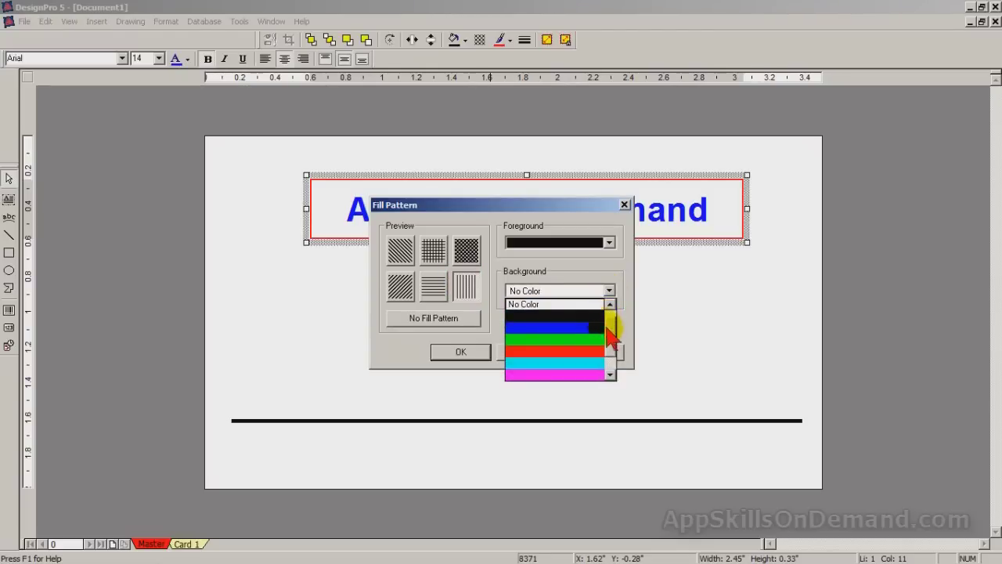
{"action": "left_click", "coordinate": [610, 374]}
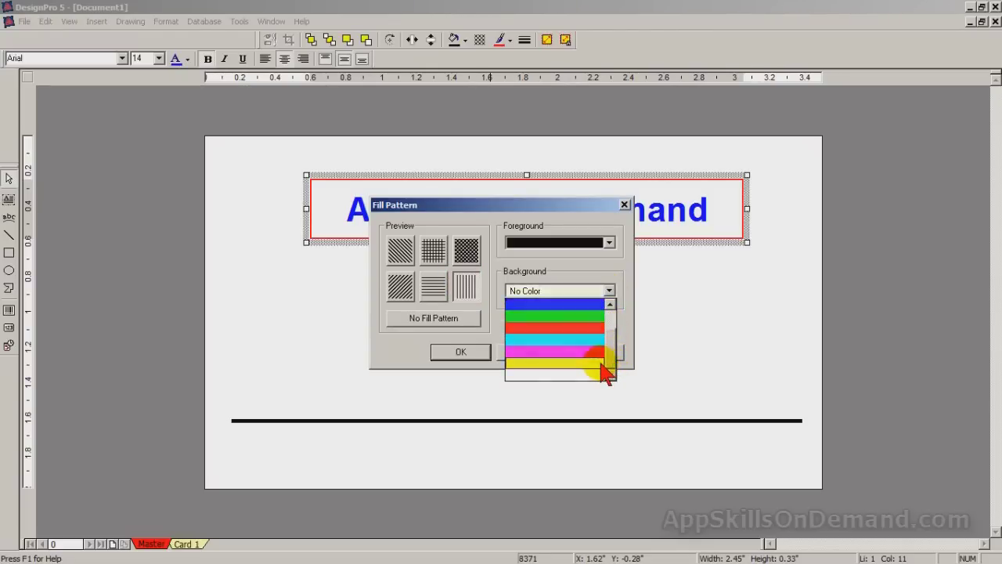
{"action": "left_click", "coordinate": [598, 363]}
{"action": "left_click", "coordinate": [462, 352]}
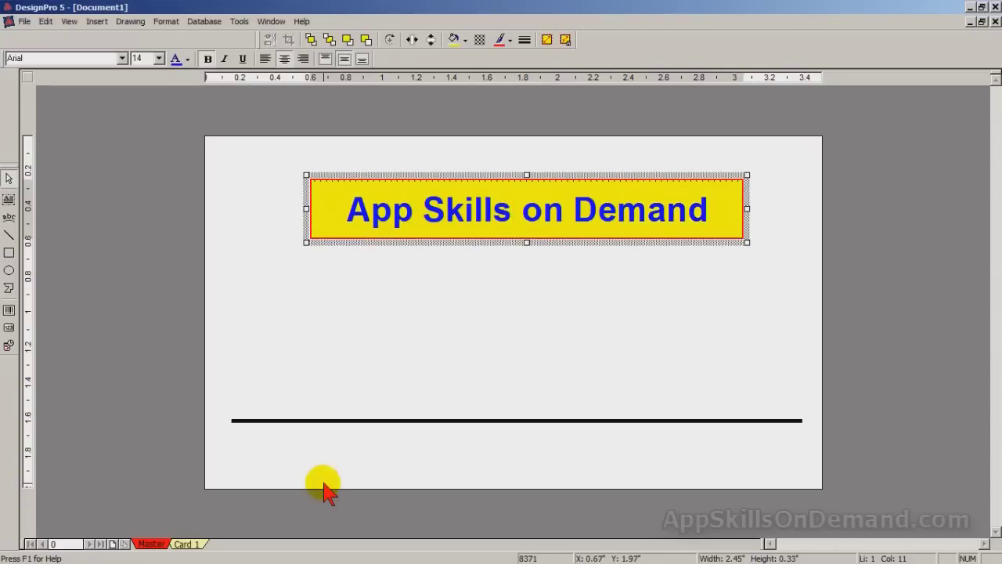
{"action": "left_click", "coordinate": [728, 343]}
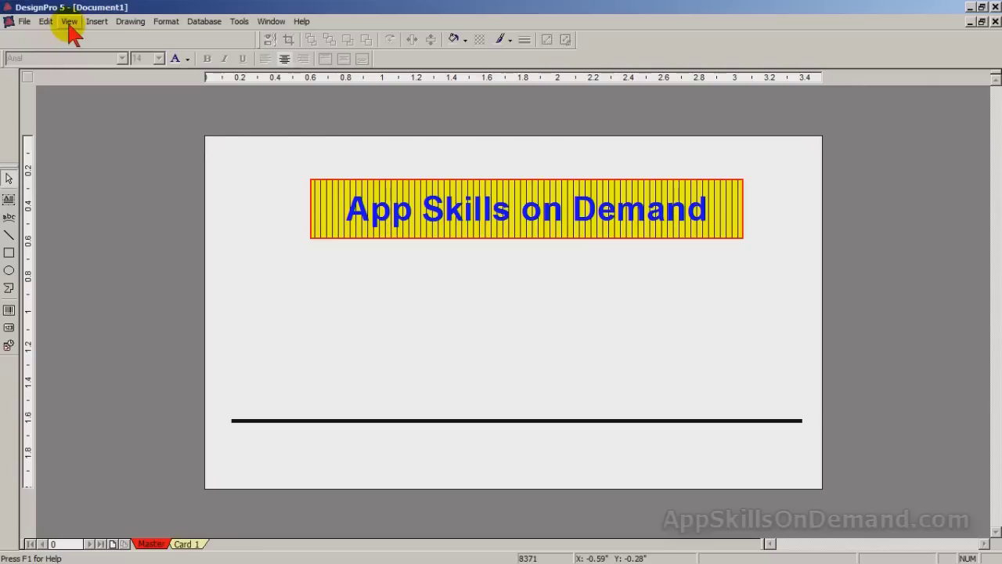
- Show the Standard toolbar, then undo the striped yellow fill and the red border
{"action": "left_click", "coordinate": [68, 27]}
{"action": "mouse_move", "coordinate": [145, 87]}
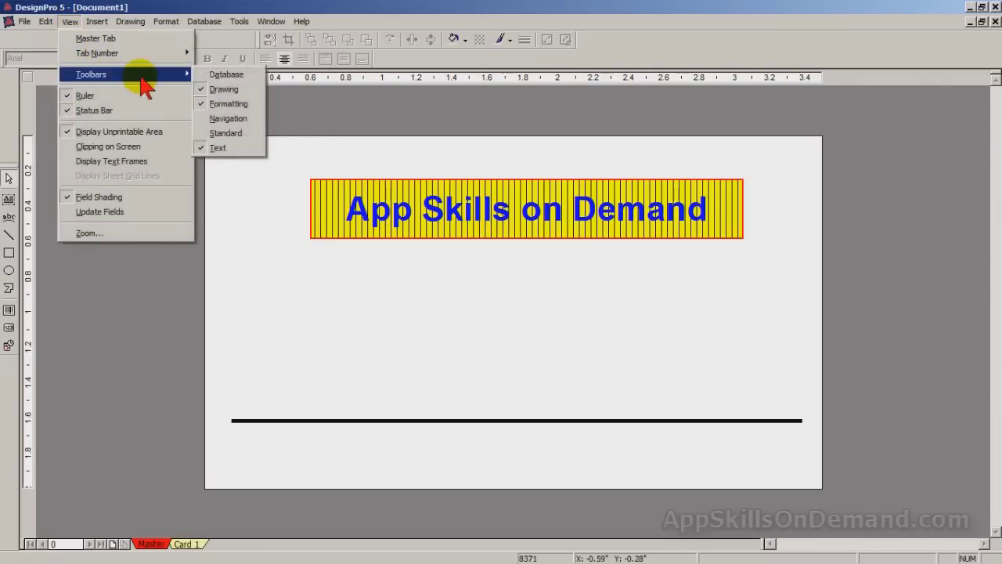
{"action": "left_click", "coordinate": [225, 133]}
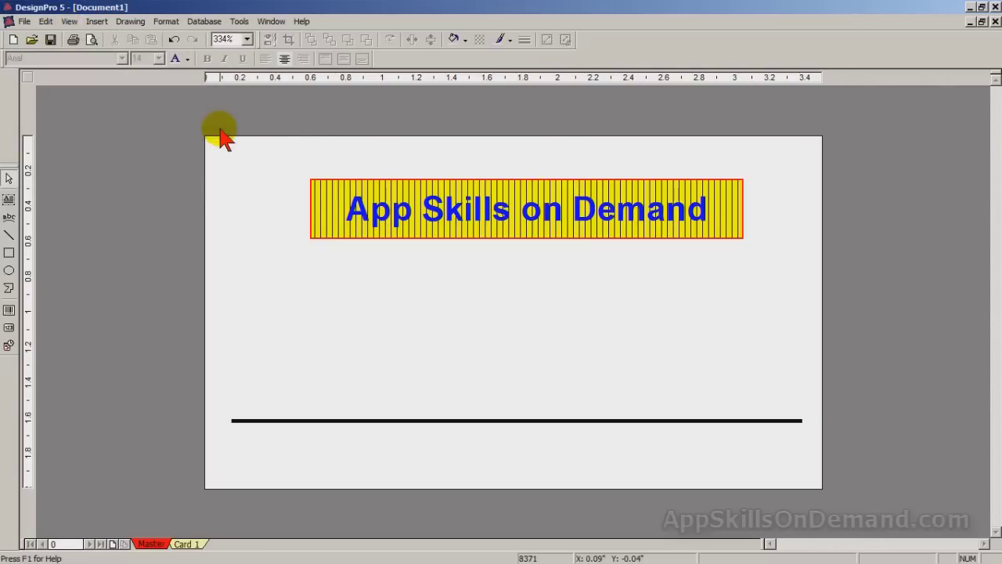
{"action": "left_click", "coordinate": [173, 39]}
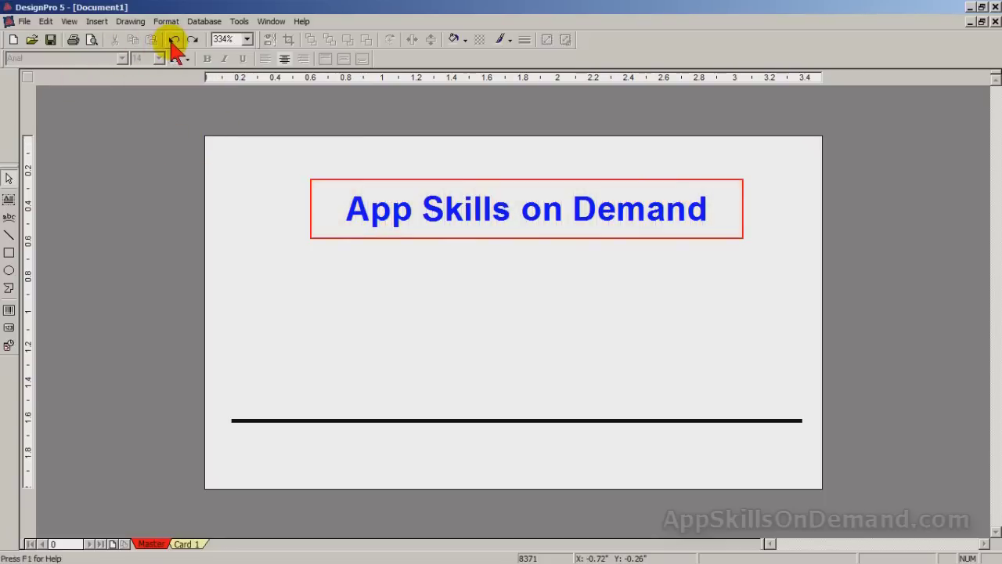
{"action": "left_click", "coordinate": [173, 40]}
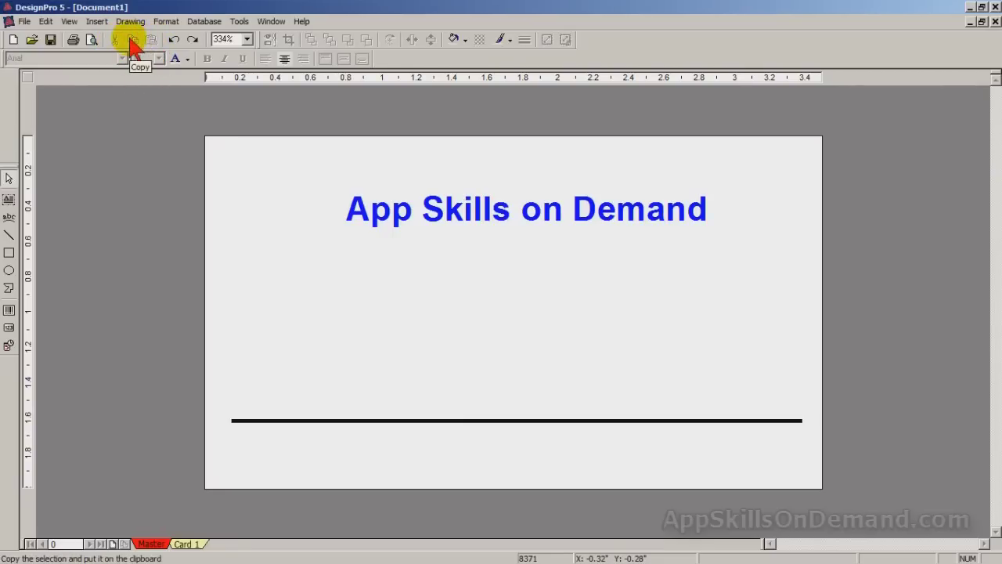
- Zoom to 200%, narrow the title box to 2.33 inches wide and nudge it left
{"action": "left_click", "coordinate": [248, 41]}
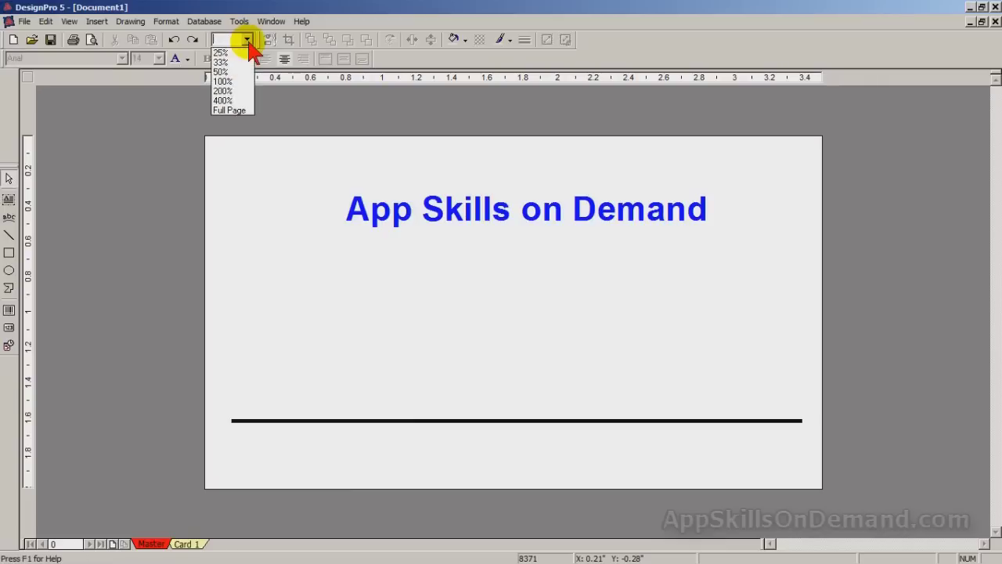
{"action": "left_click", "coordinate": [235, 91]}
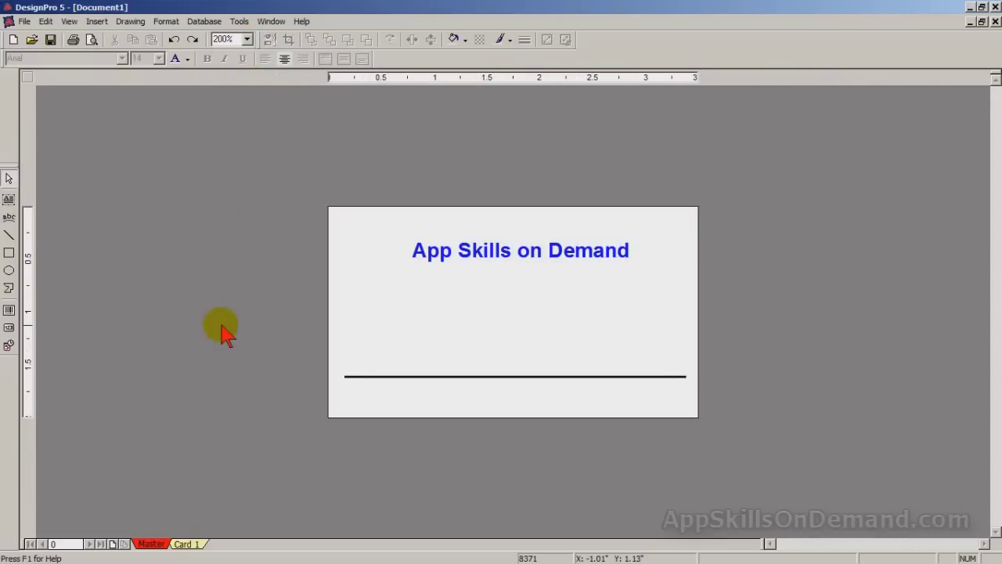
{"action": "left_click", "coordinate": [513, 250]}
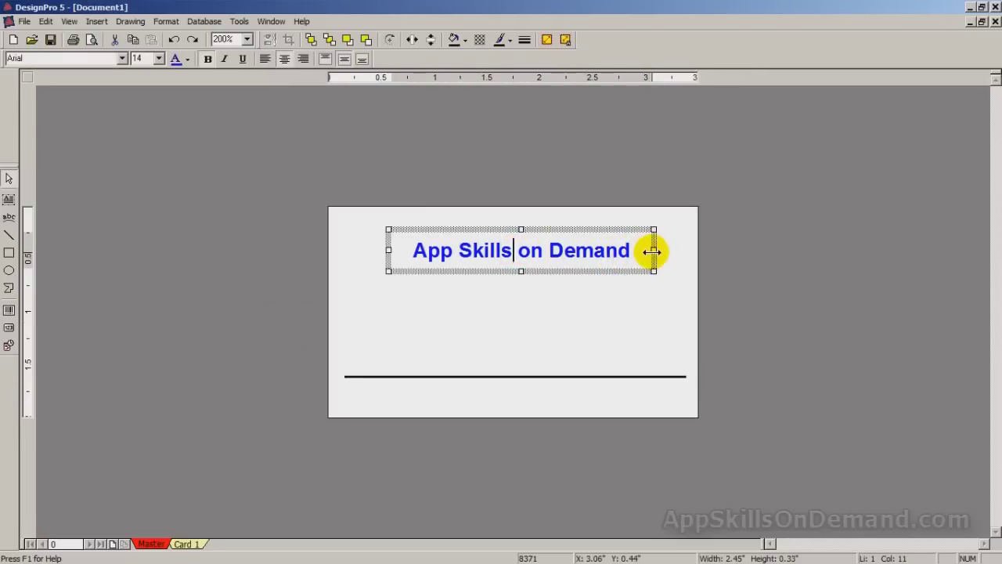
{"action": "left_click_drag", "start_coordinate": [652, 251], "coordinate": [640, 254]}
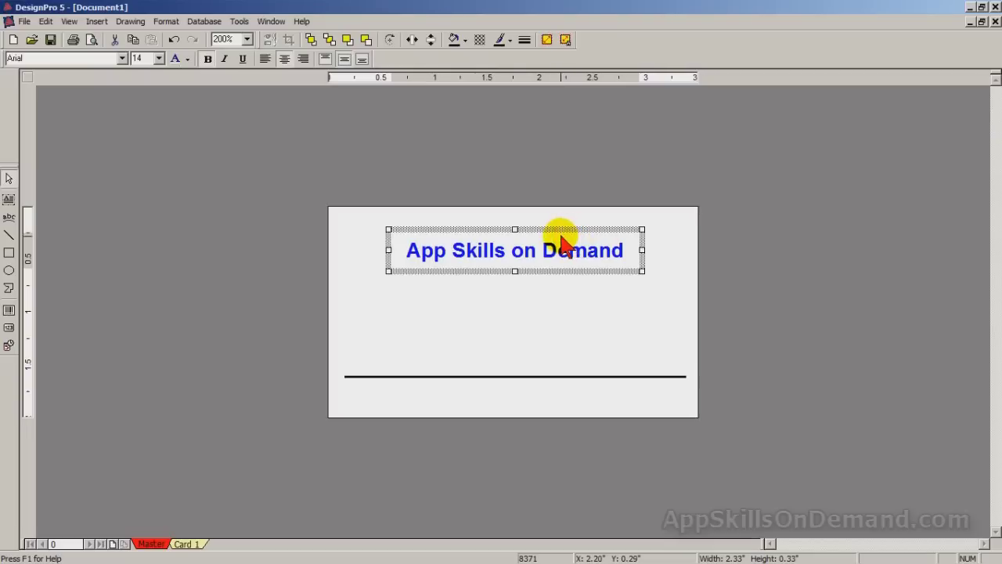
{"action": "left_click_drag", "start_coordinate": [548, 226], "coordinate": [540, 222]}
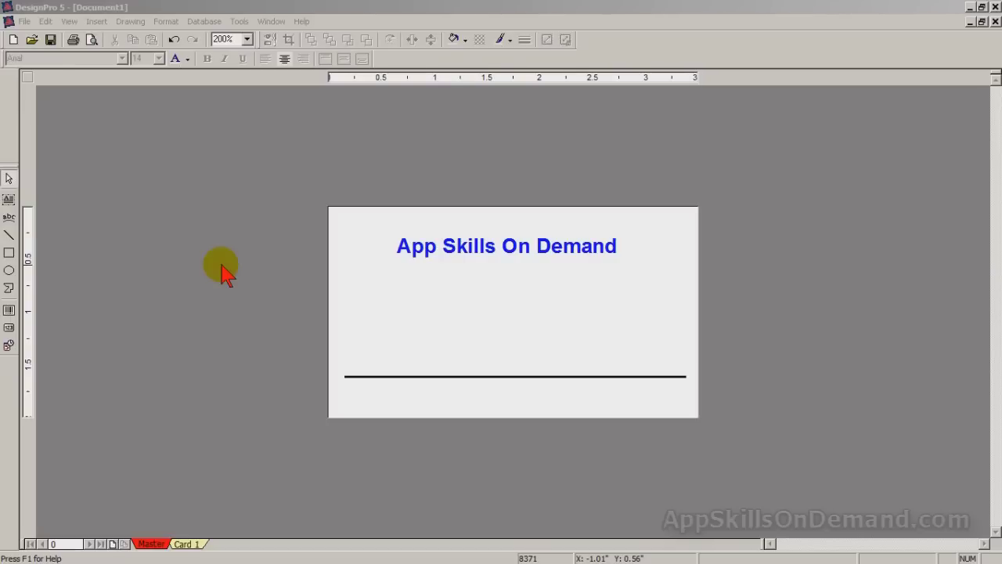
- Add a half-inch-tall text box under the blue title and type the person's name, then President below it
{"action": "left_click", "coordinate": [8, 200]}
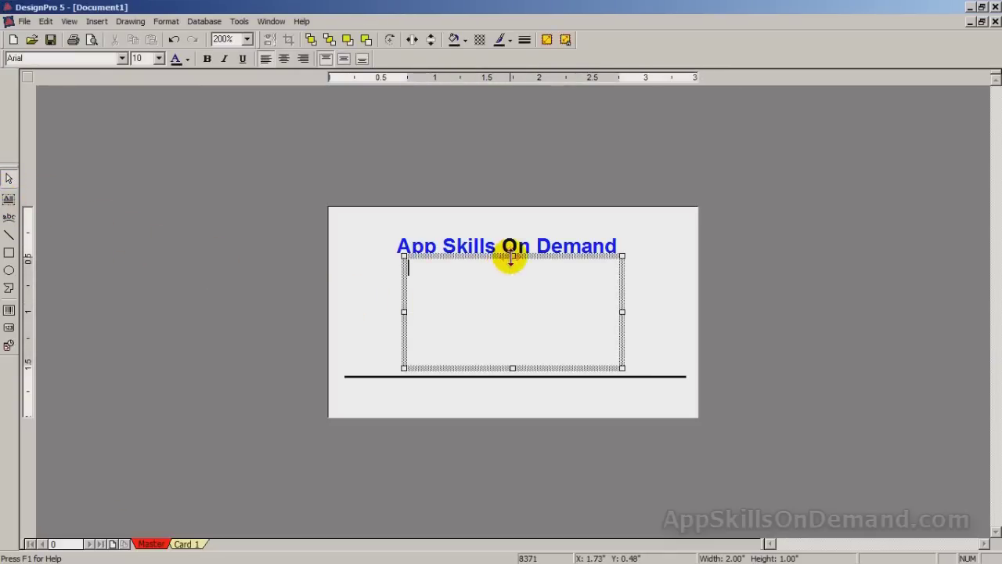
{"action": "left_click_drag", "start_coordinate": [510, 257], "coordinate": [509, 315]}
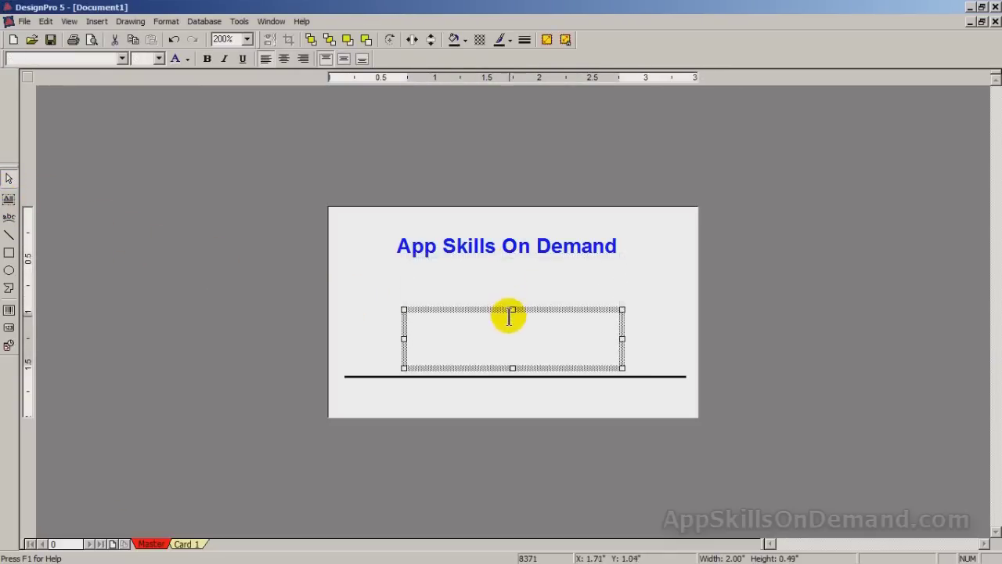
{"action": "left_click_drag", "start_coordinate": [584, 309], "coordinate": [580, 268]}
{"action": "left_click", "coordinate": [435, 280]}
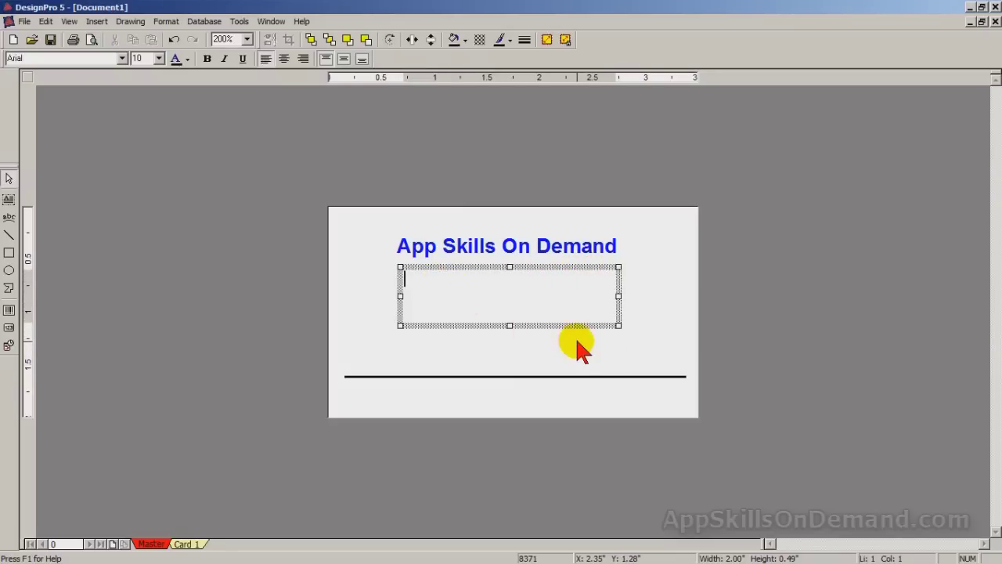
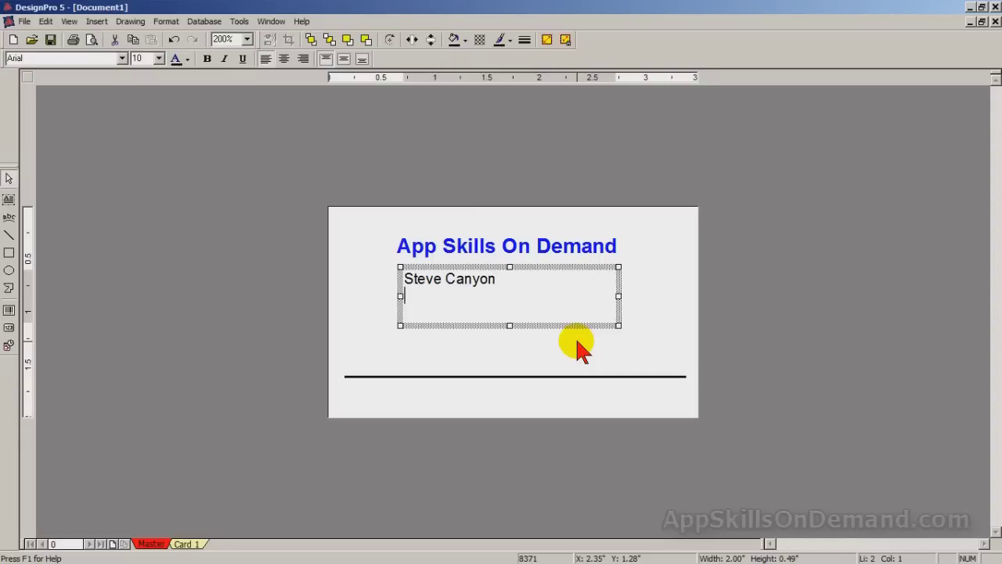
{"action": "type", "text": "President"}
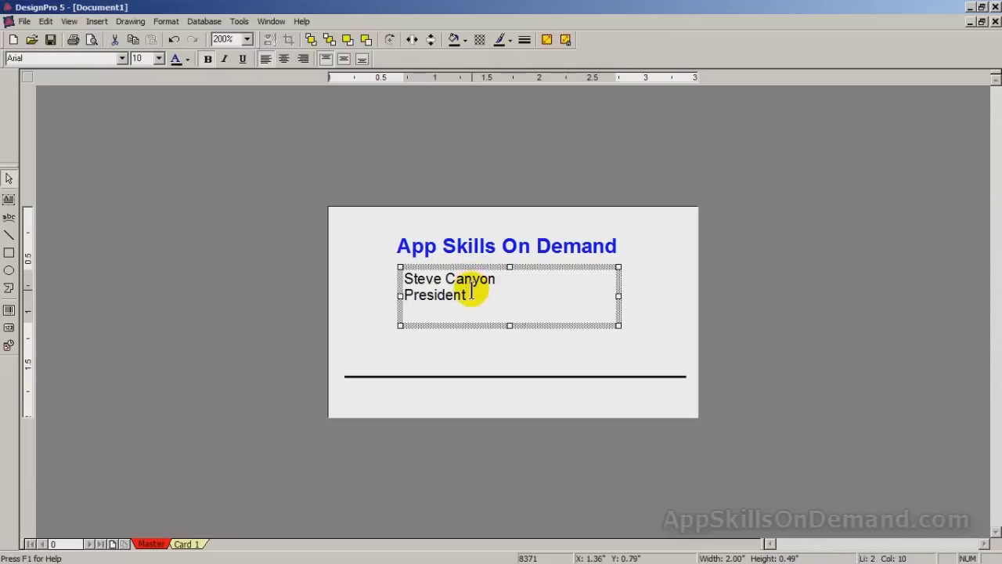
{"action": "left_click_drag", "start_coordinate": [472, 292], "coordinate": [404, 277]}
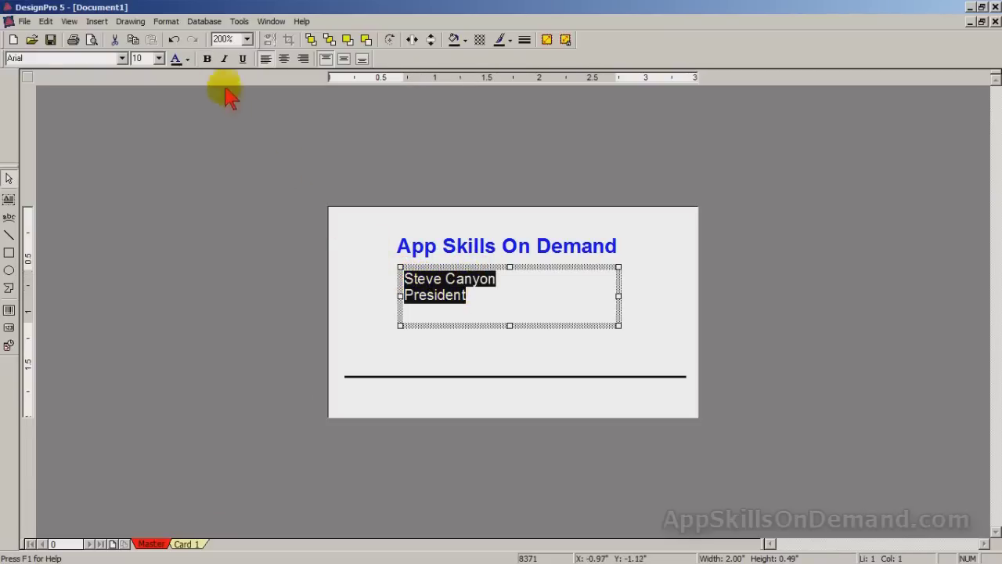
- Make the name and President text bold, 14 pt, and centred horizontally and vertically
{"action": "left_click", "coordinate": [208, 60]}
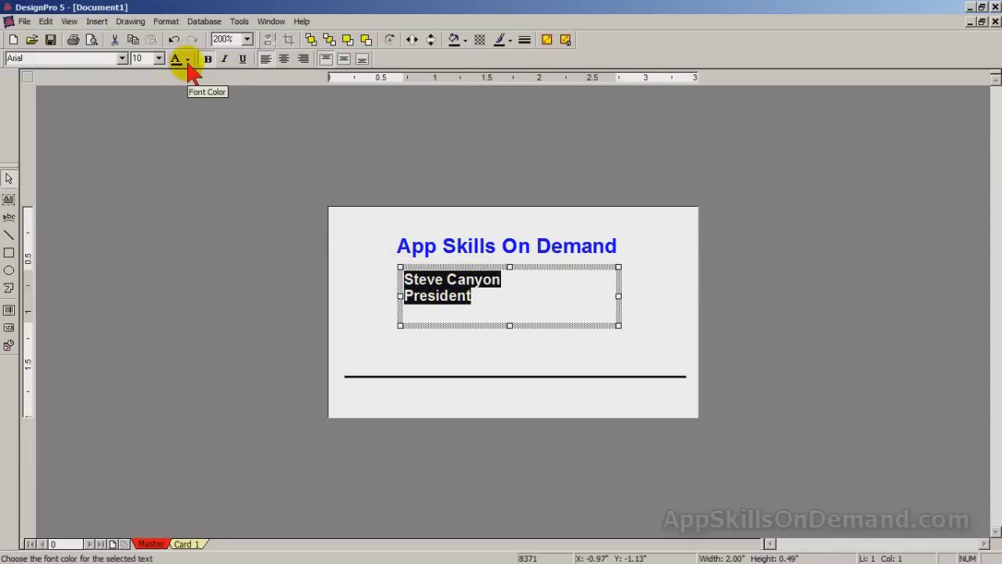
{"action": "left_click", "coordinate": [159, 58]}
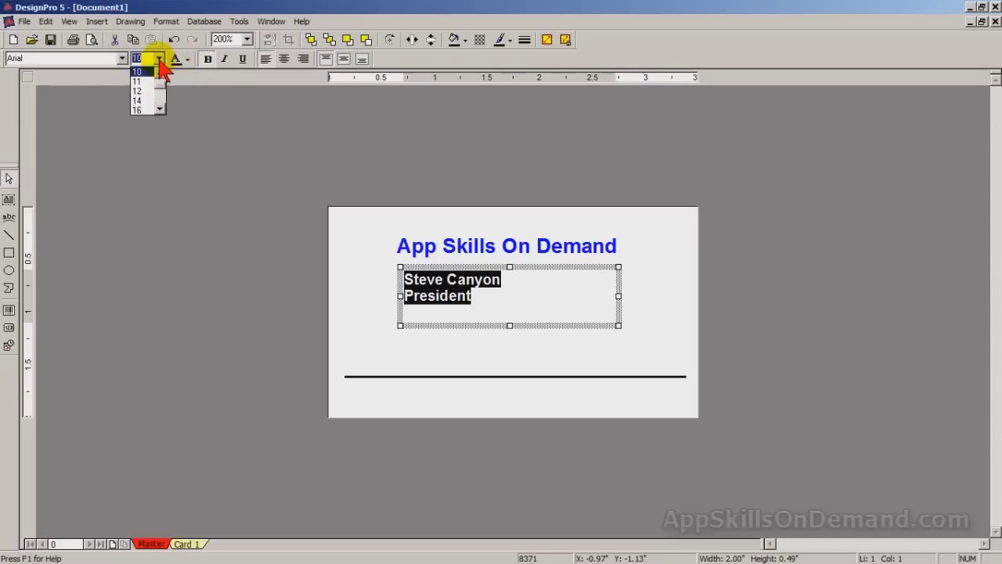
{"action": "left_click", "coordinate": [139, 100]}
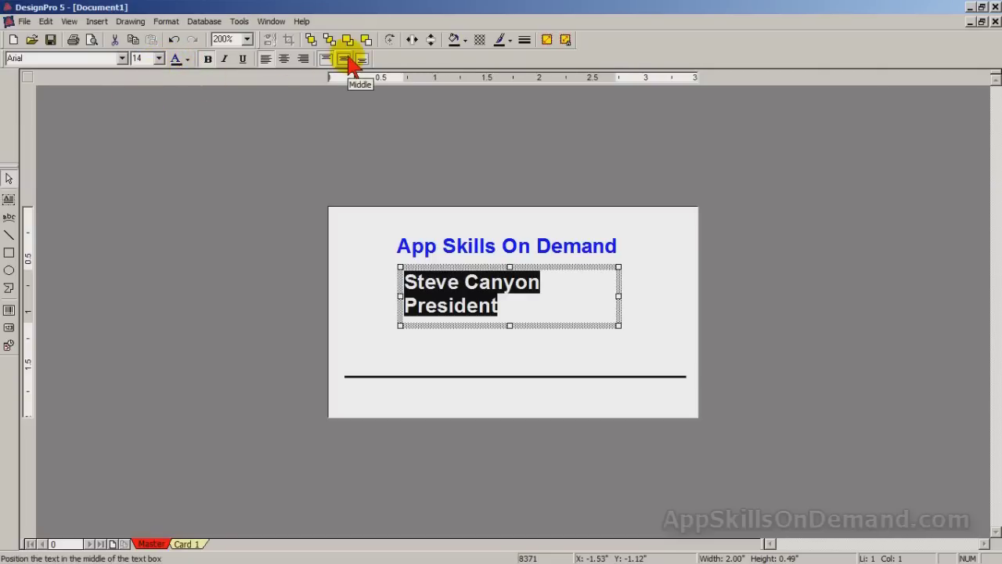
{"action": "left_click", "coordinate": [284, 60]}
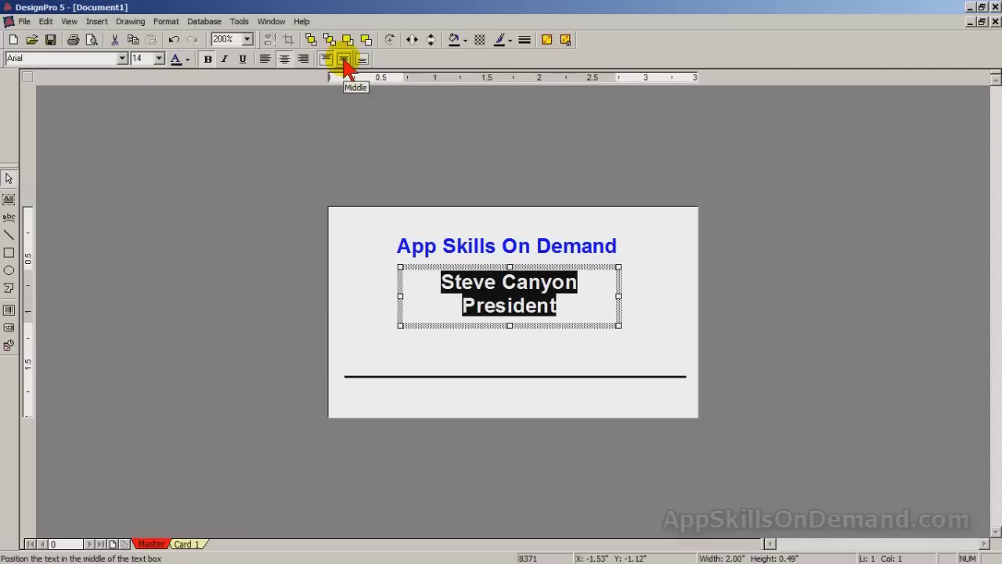
{"action": "left_click", "coordinate": [345, 61]}
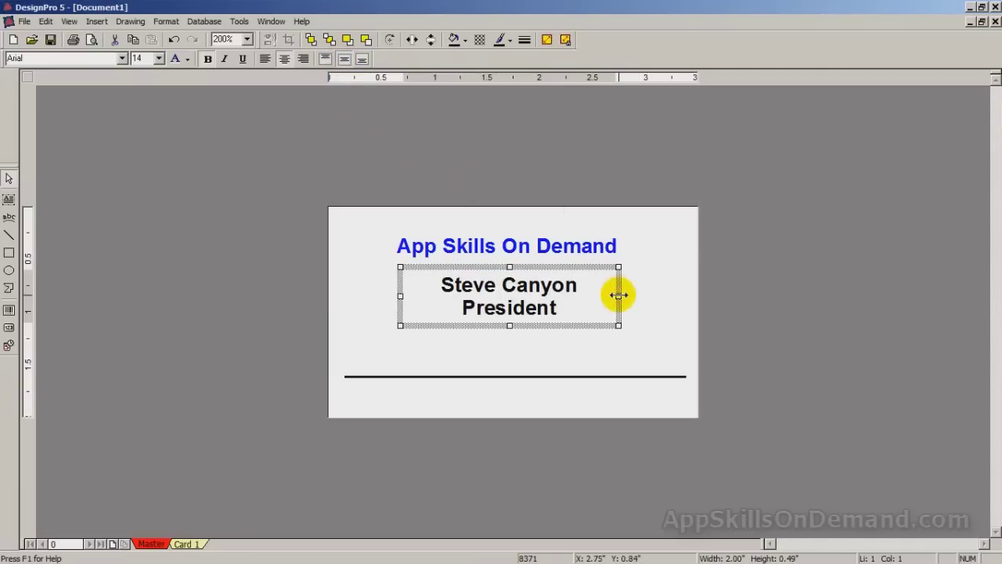
- Narrow the name box to 1.69 inches, centre it under the title, and add a new text box
{"action": "left_click_drag", "start_coordinate": [618, 295], "coordinate": [583, 298]}
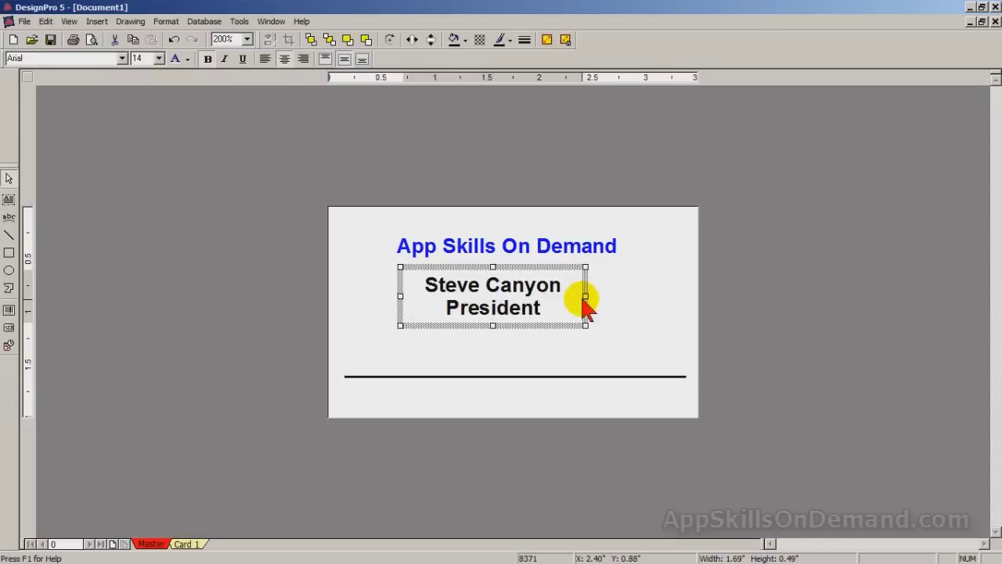
{"action": "left_click", "coordinate": [544, 268]}
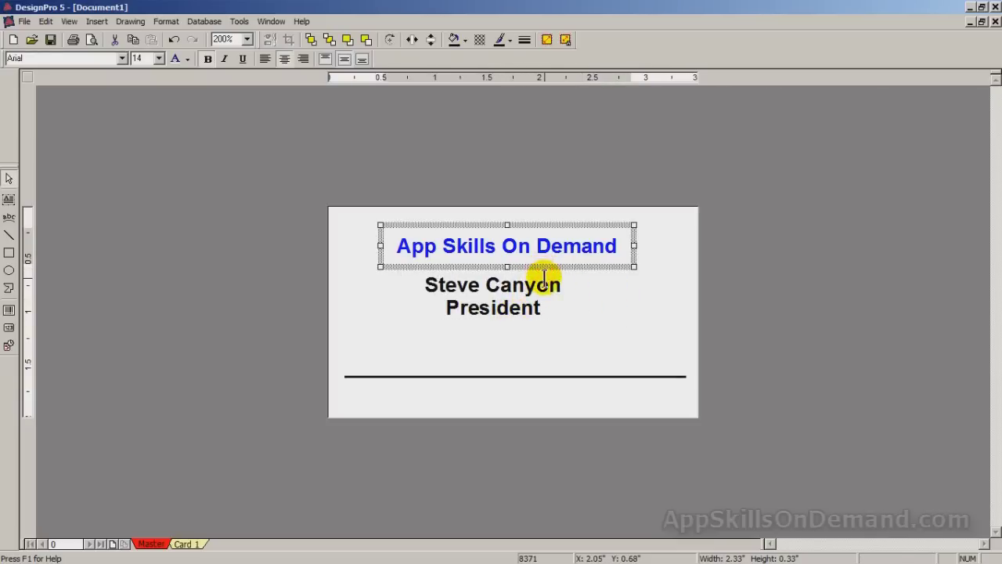
{"action": "left_click", "coordinate": [548, 270]}
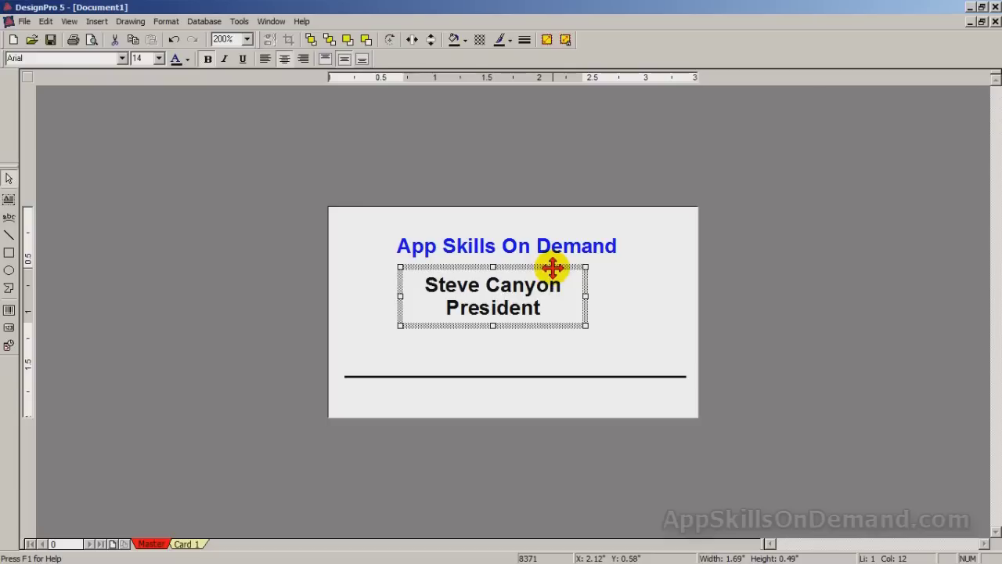
{"action": "left_click_drag", "start_coordinate": [551, 269], "coordinate": [565, 265]}
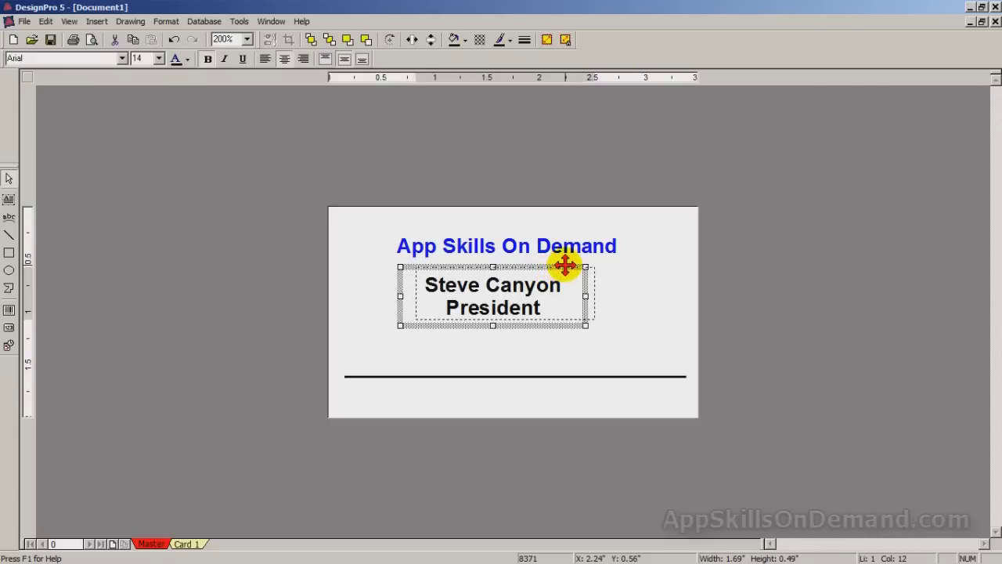
{"action": "left_click_drag", "start_coordinate": [566, 265], "coordinate": [564, 265]}
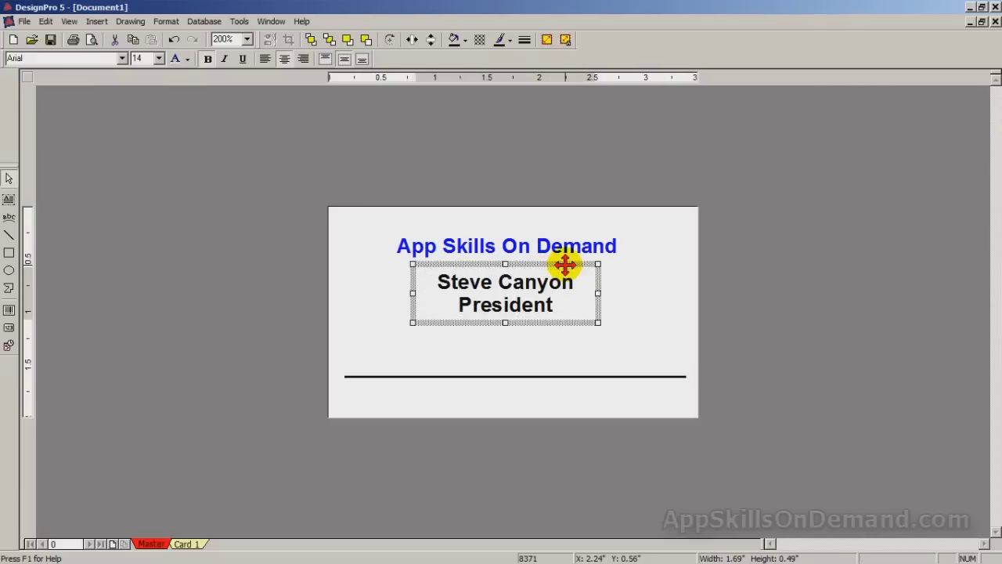
{"action": "left_click", "coordinate": [634, 342]}
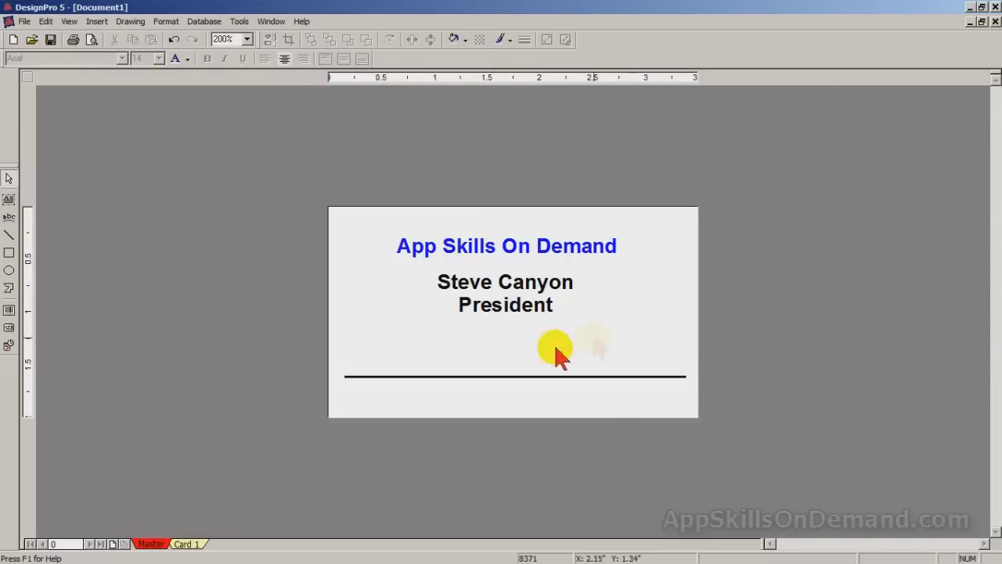
{"action": "left_click", "coordinate": [8, 199]}
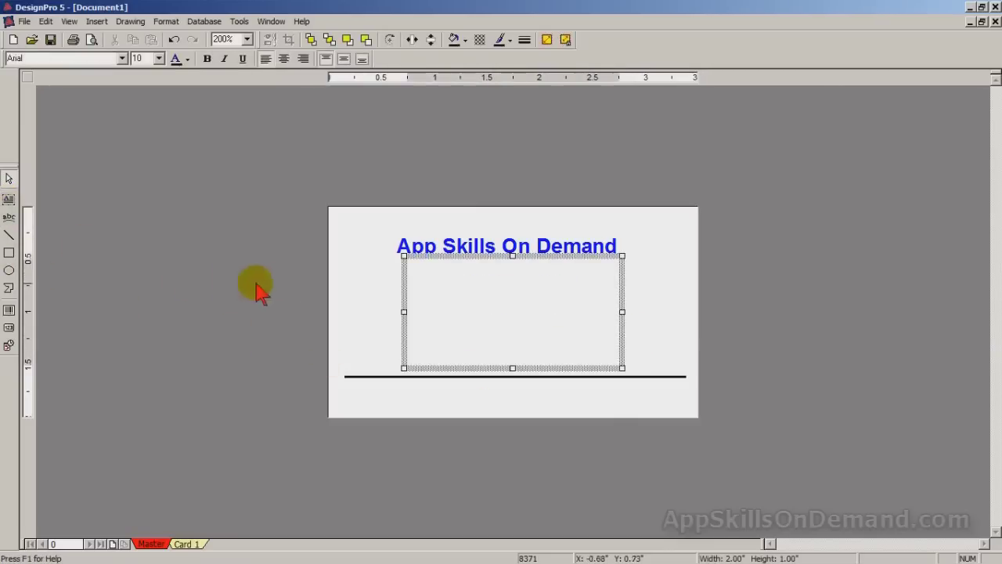
- Reshape the new text box into a 3.15 × 0.19-inch strip spanning the card above the black line
{"action": "left_click", "coordinate": [510, 261]}
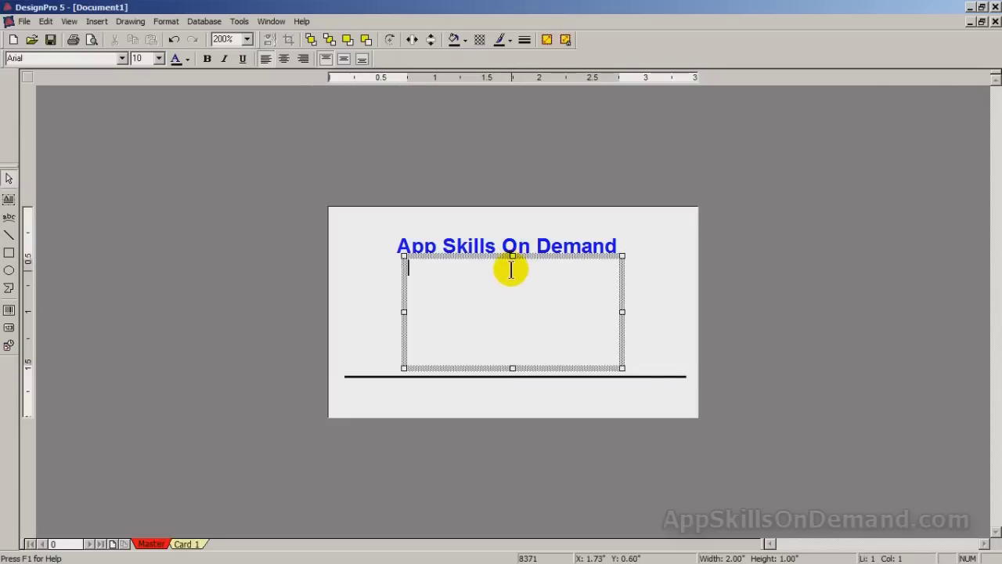
{"action": "left_click", "coordinate": [512, 258]}
{"action": "left_click_drag", "start_coordinate": [512, 258], "coordinate": [509, 321]}
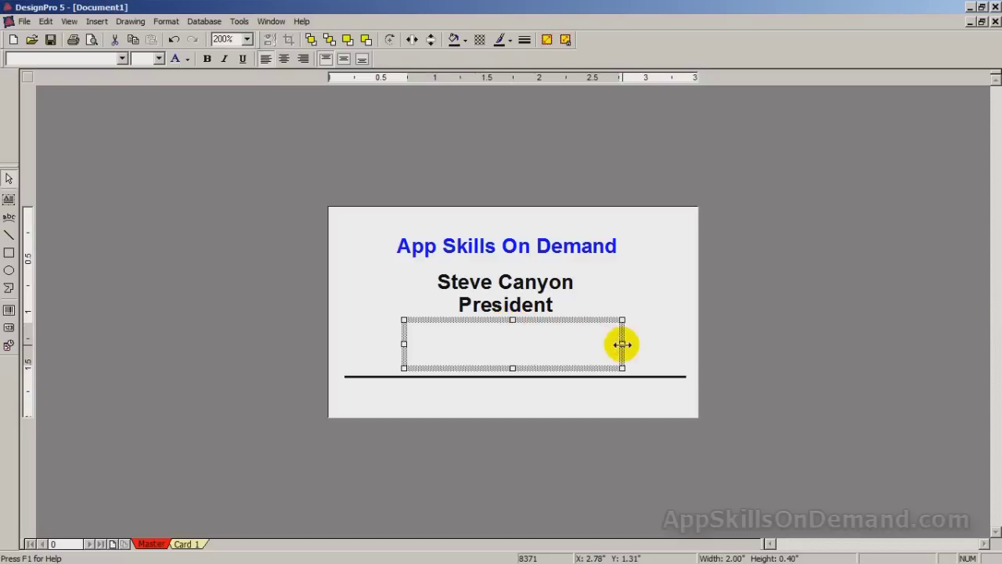
{"action": "left_click_drag", "start_coordinate": [621, 343], "coordinate": [682, 344]}
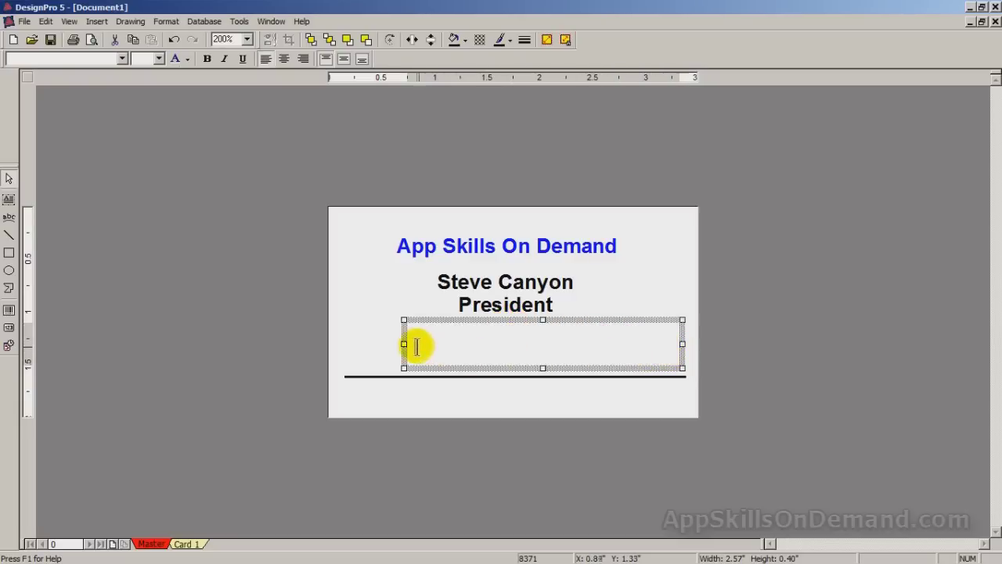
{"action": "left_click_drag", "start_coordinate": [404, 346], "coordinate": [342, 348]}
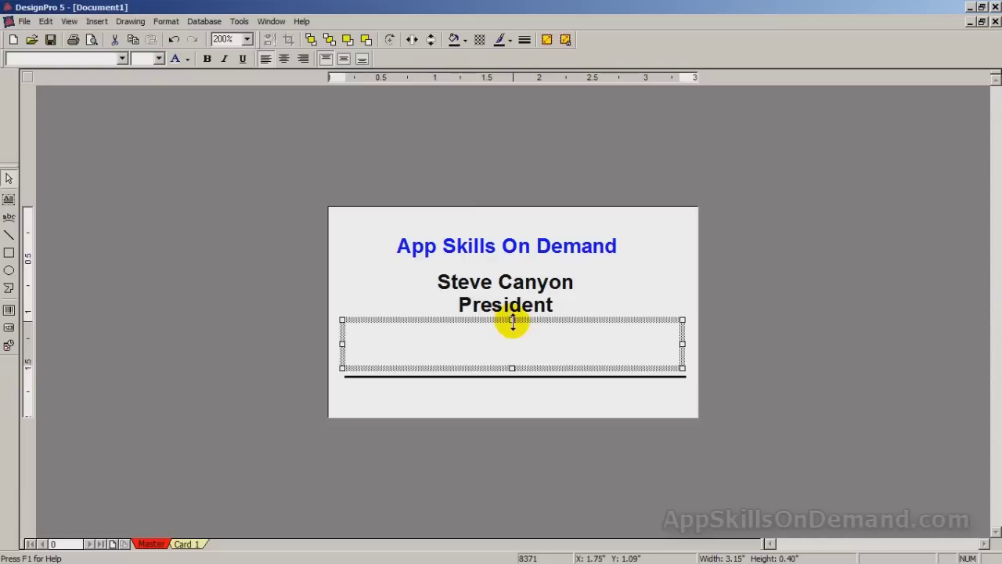
{"action": "left_click_drag", "start_coordinate": [513, 321], "coordinate": [512, 373]}
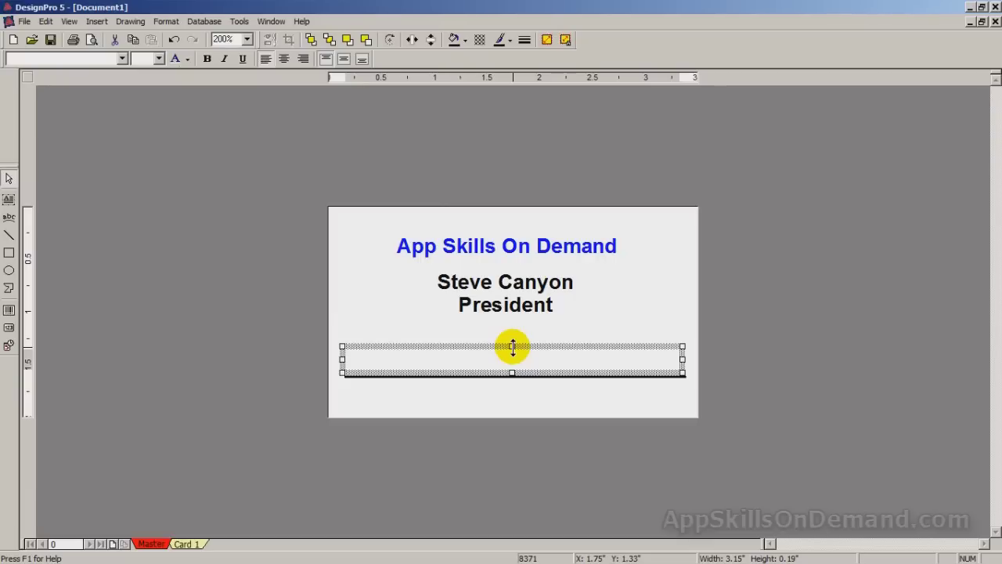
- Enter the phone number and e-mail address in the strip, centred vertically and horizontally
{"action": "left_click", "coordinate": [446, 356]}
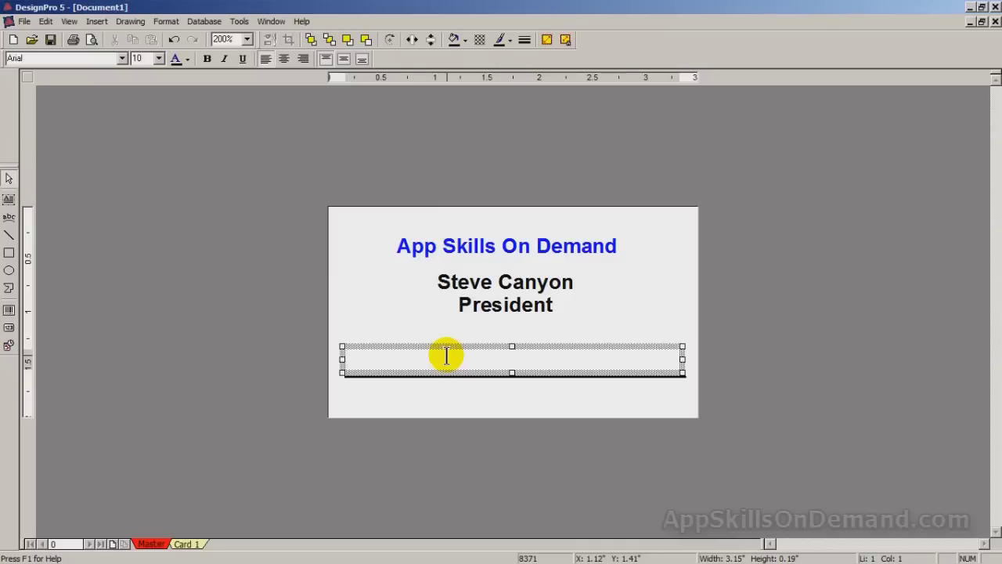
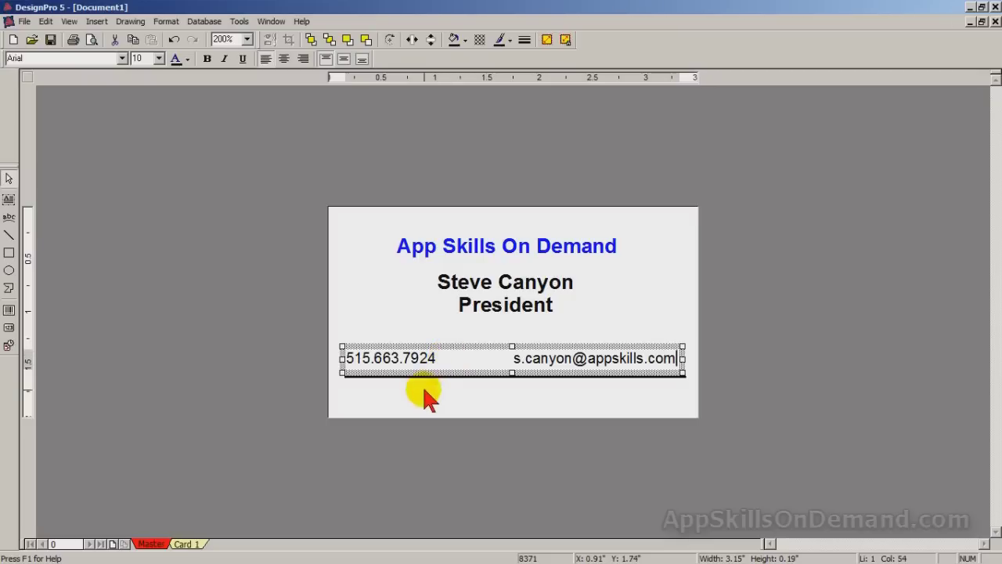
{"action": "left_click", "coordinate": [325, 60]}
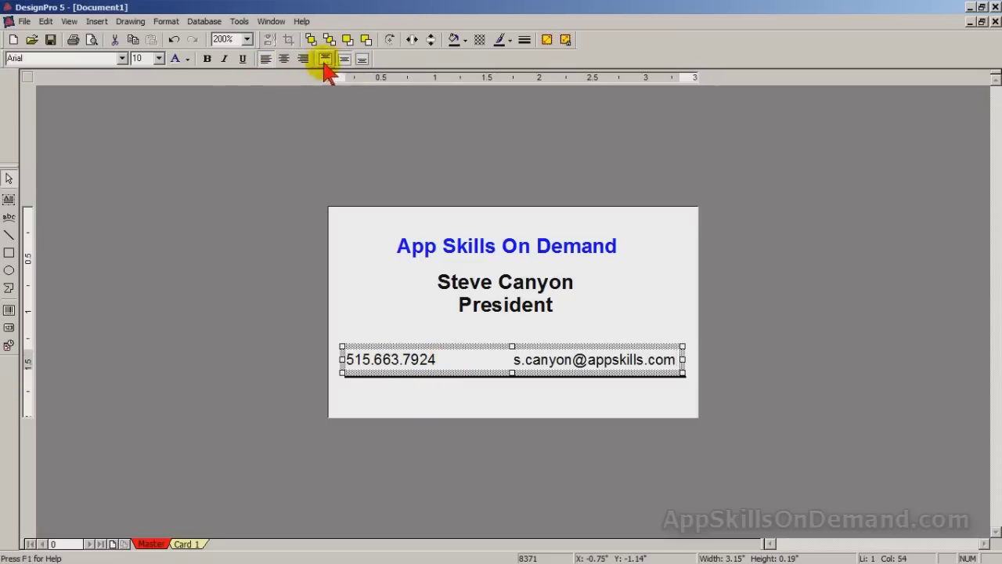
{"action": "left_click", "coordinate": [283, 60]}
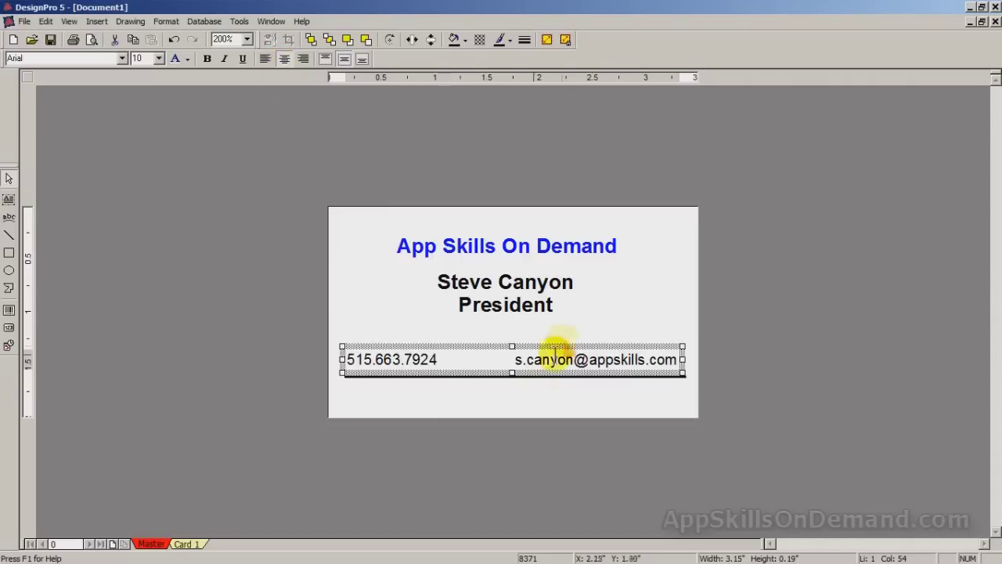
{"action": "left_click", "coordinate": [615, 310]}
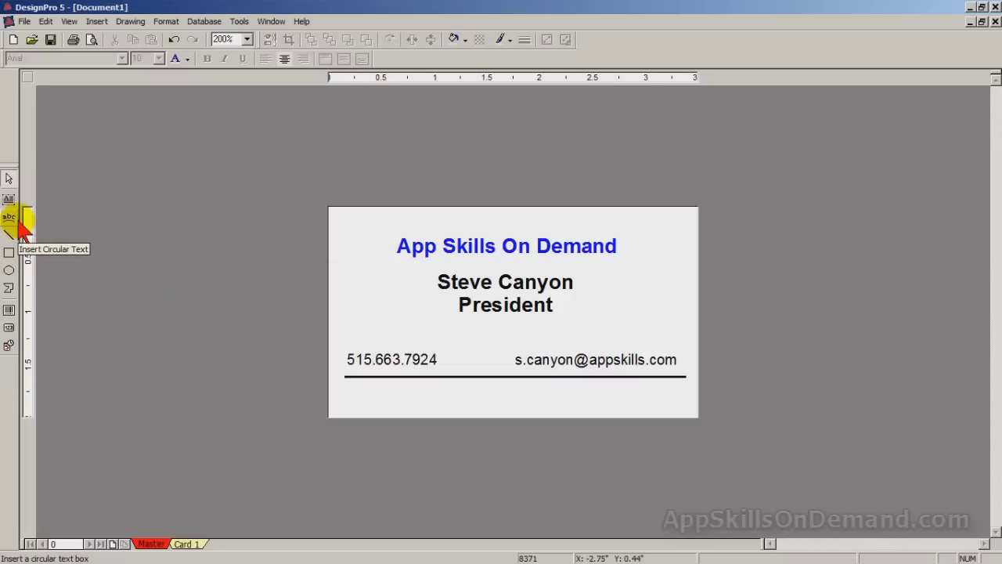
- Add another text box and size it to a 3.17 × 0.17-inch strip just below the black line
{"action": "left_click", "coordinate": [8, 200]}
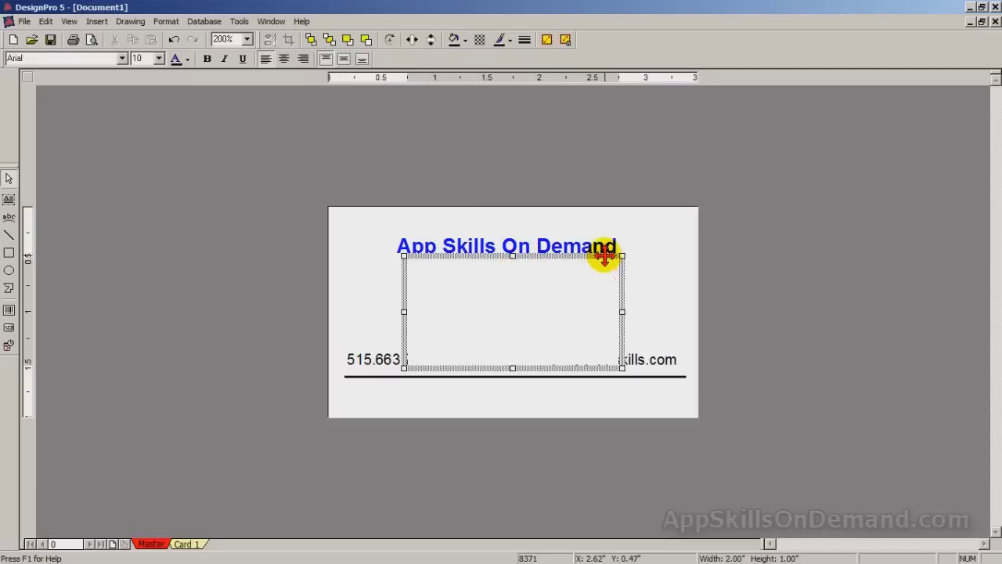
{"action": "left_click_drag", "start_coordinate": [604, 255], "coordinate": [584, 381]}
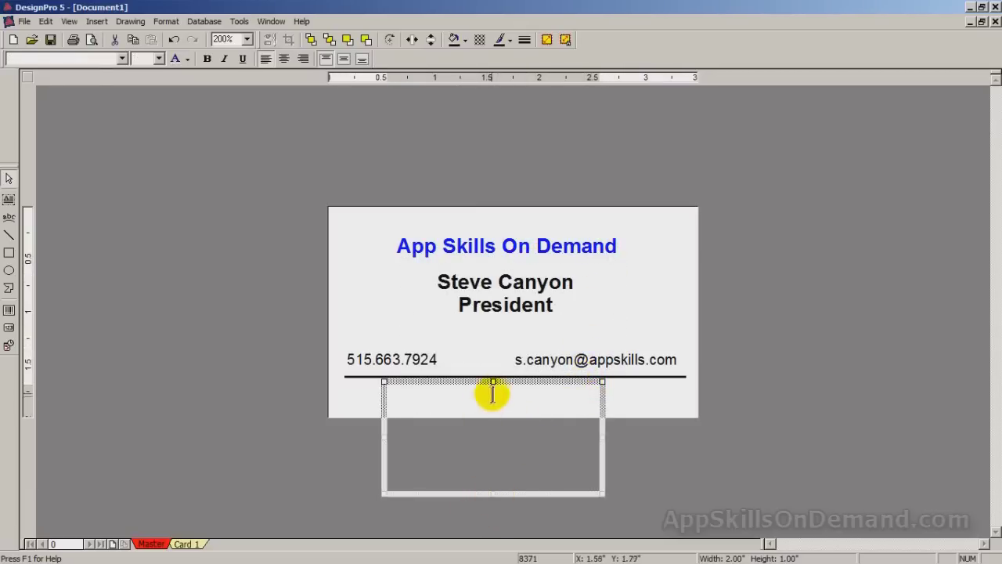
{"action": "left_click_drag", "start_coordinate": [493, 384], "coordinate": [498, 436]}
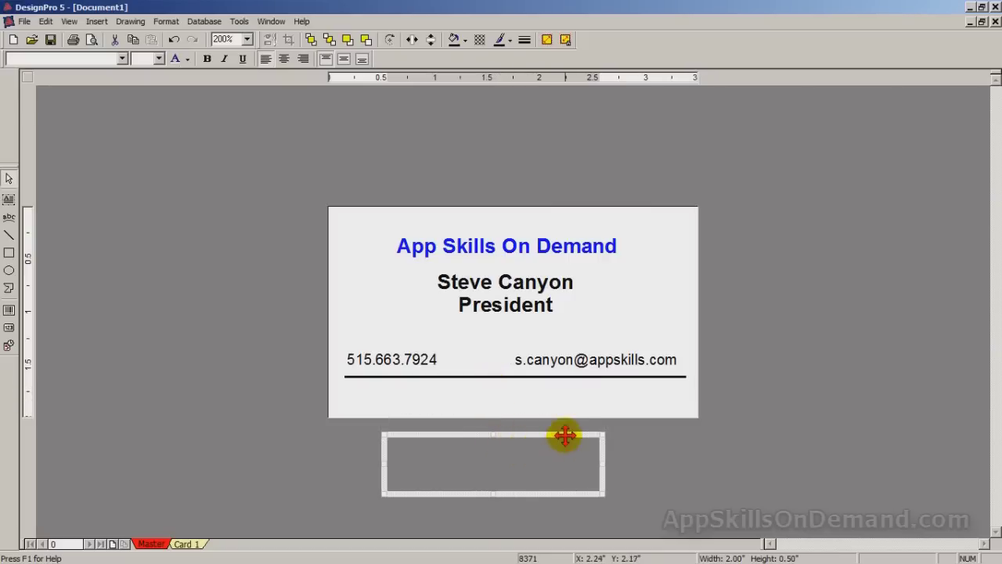
{"action": "left_click_drag", "start_coordinate": [565, 434], "coordinate": [578, 378]}
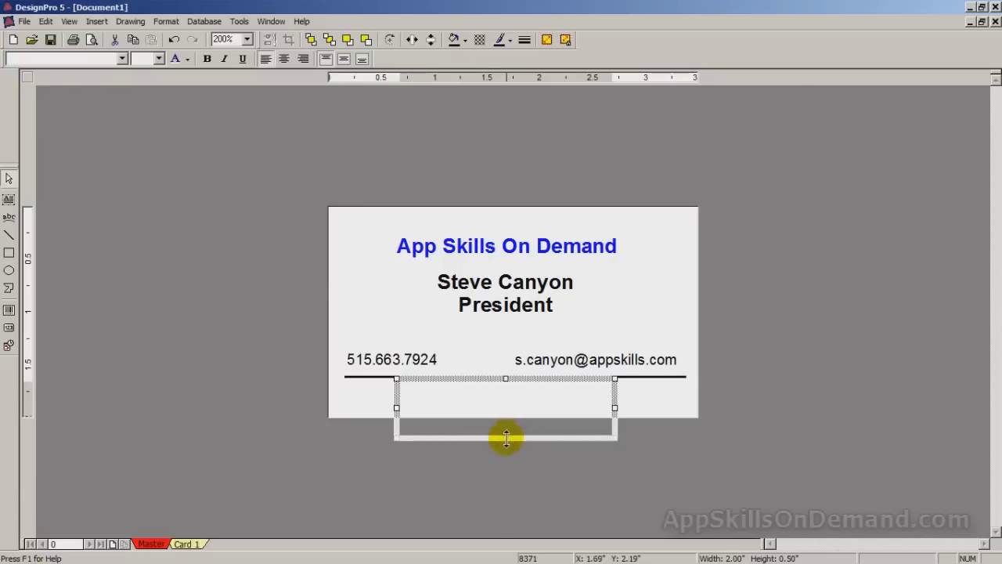
{"action": "left_click_drag", "start_coordinate": [506, 436], "coordinate": [505, 415]}
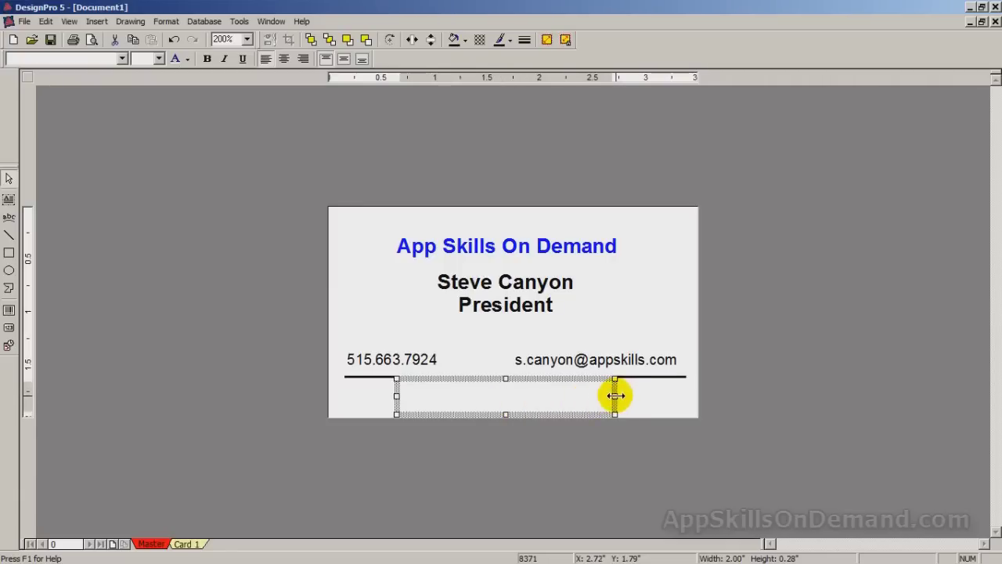
{"action": "left_click_drag", "start_coordinate": [616, 396], "coordinate": [681, 400]}
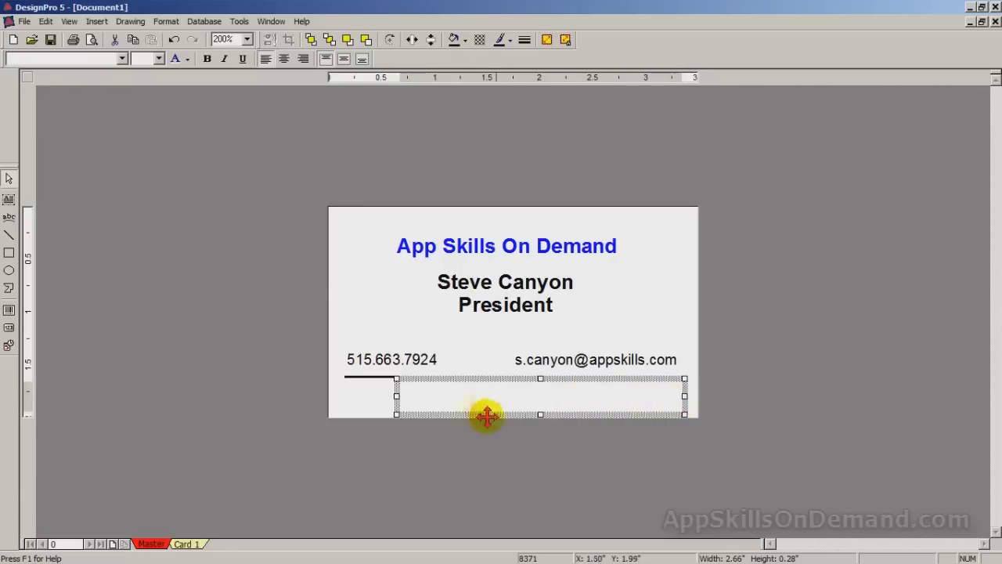
{"action": "left_click_drag", "start_coordinate": [397, 396], "coordinate": [342, 396]}
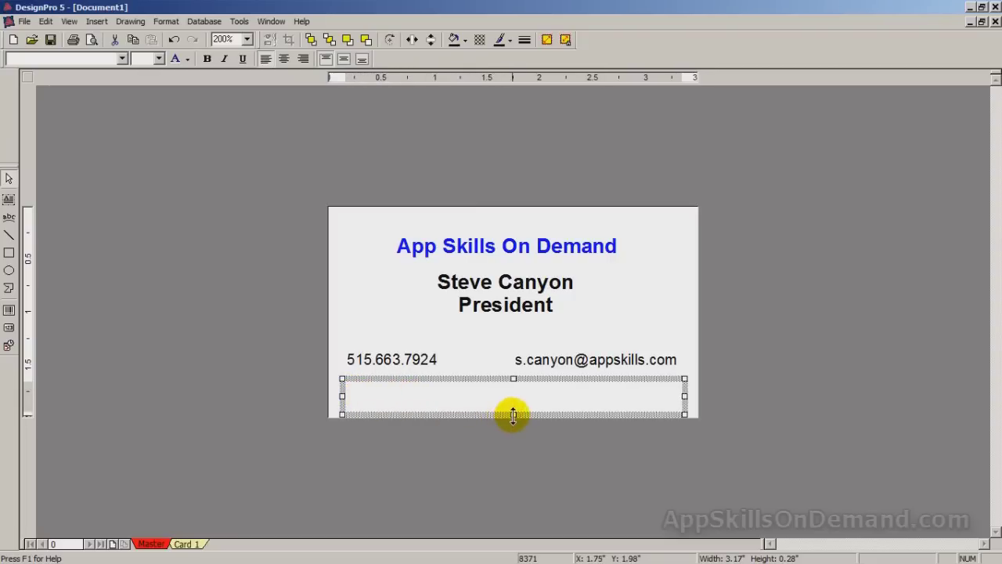
{"action": "left_click_drag", "start_coordinate": [513, 415], "coordinate": [512, 387]}
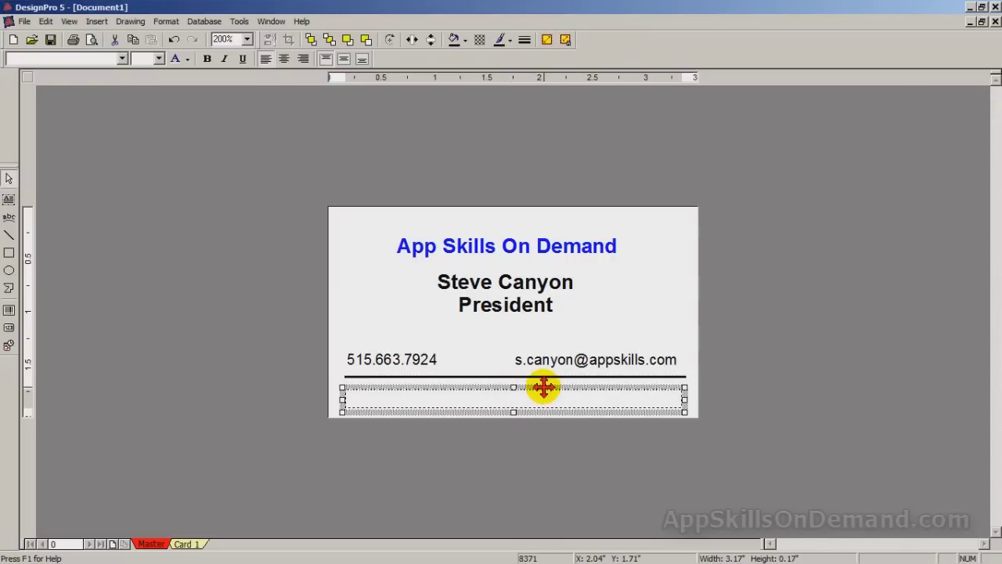
{"action": "left_click_drag", "start_coordinate": [545, 386], "coordinate": [545, 385]}
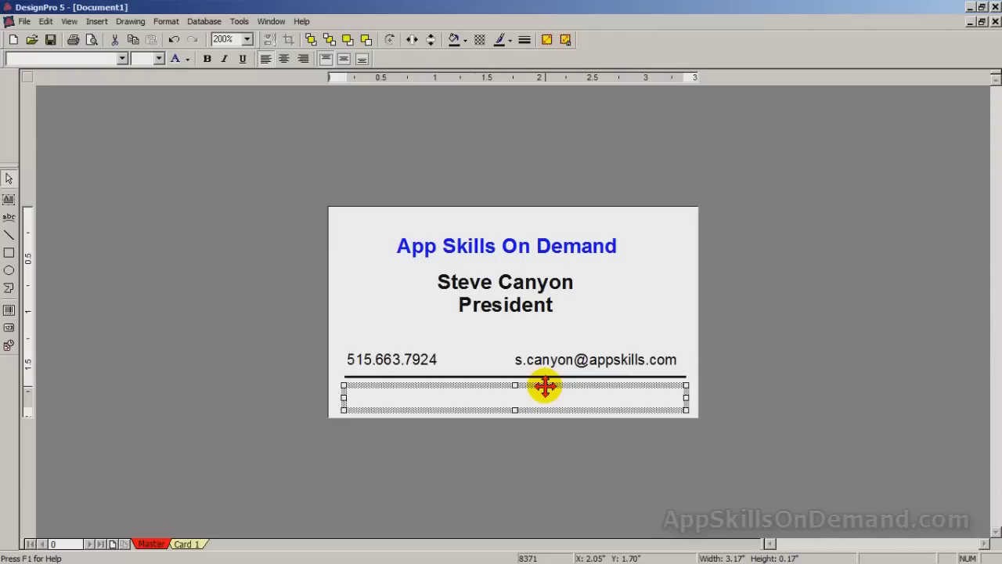
- Type the street address followed by city, state and ZIP code into the strip below the line
{"action": "left_click", "coordinate": [369, 399]}
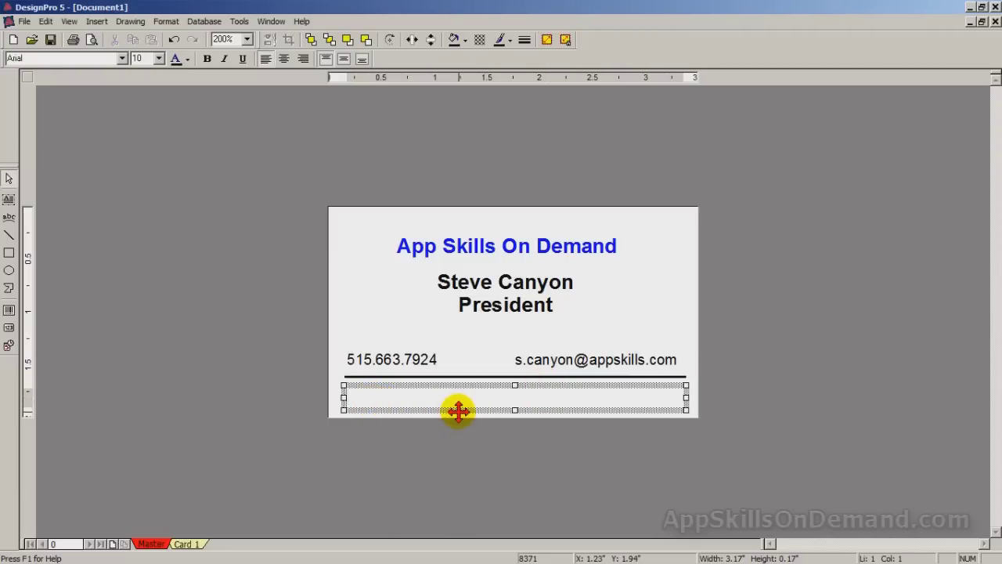
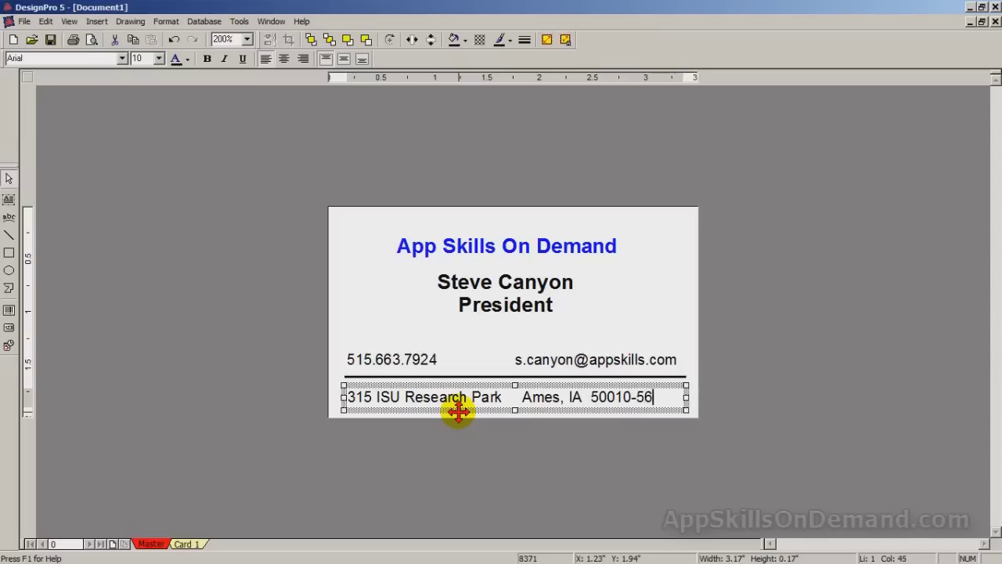
- Set the address line to italic MAXIMO font and centre-align it in its frame
{"action": "left_click_drag", "start_coordinate": [667, 397], "coordinate": [348, 401]}
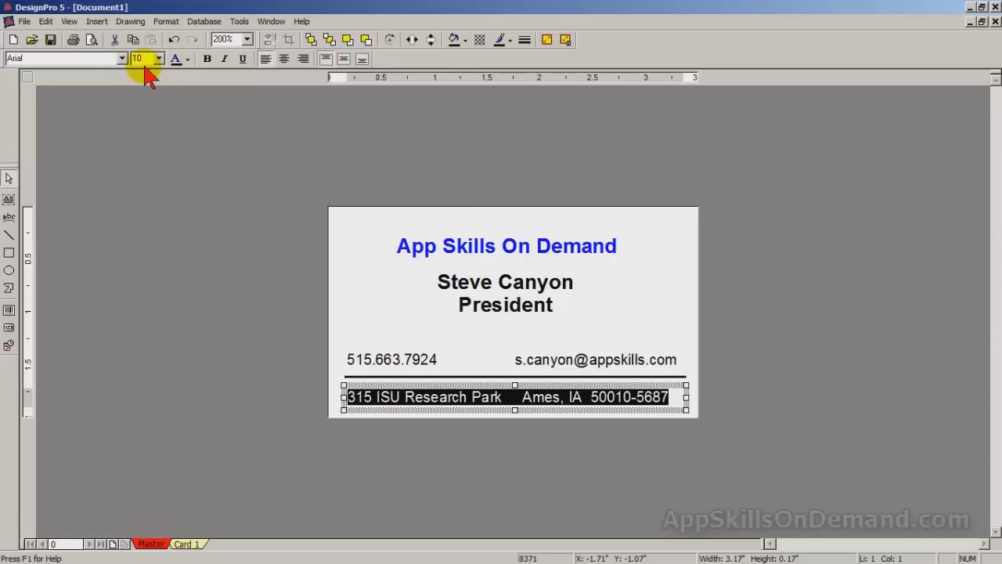
{"action": "left_click", "coordinate": [225, 60]}
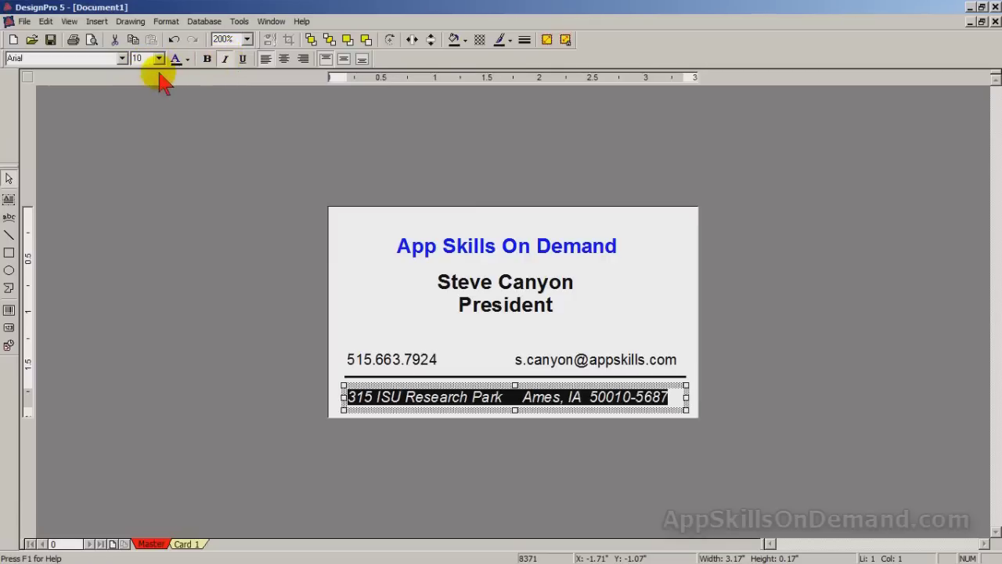
{"action": "left_click", "coordinate": [122, 59]}
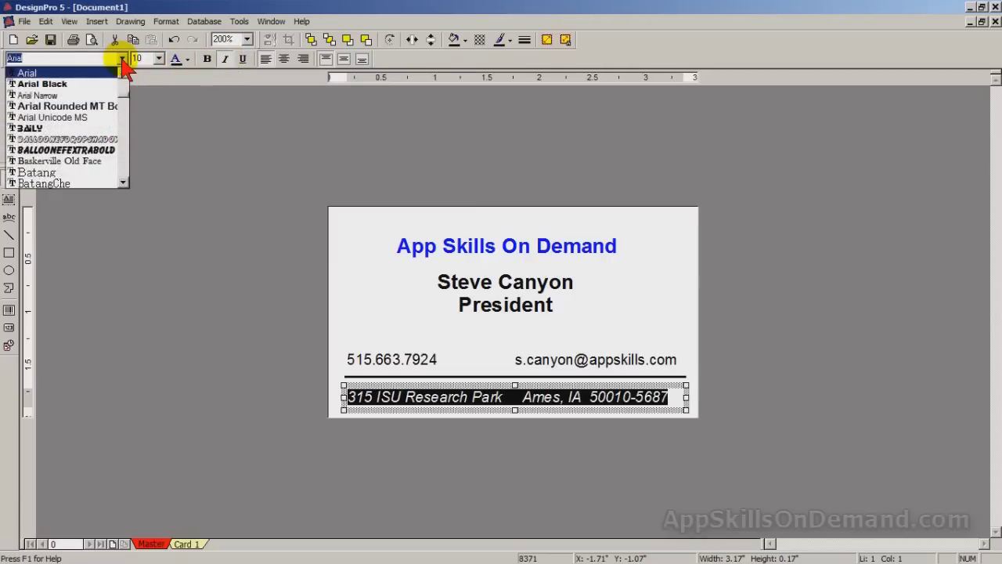
{"action": "left_click_drag", "start_coordinate": [123, 94], "coordinate": [120, 145]}
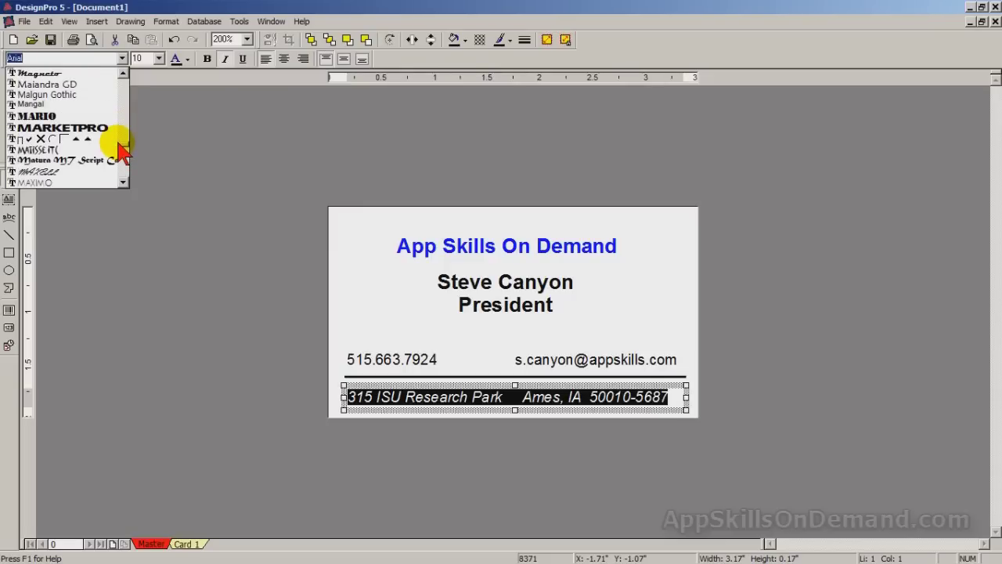
{"action": "left_click", "coordinate": [69, 182]}
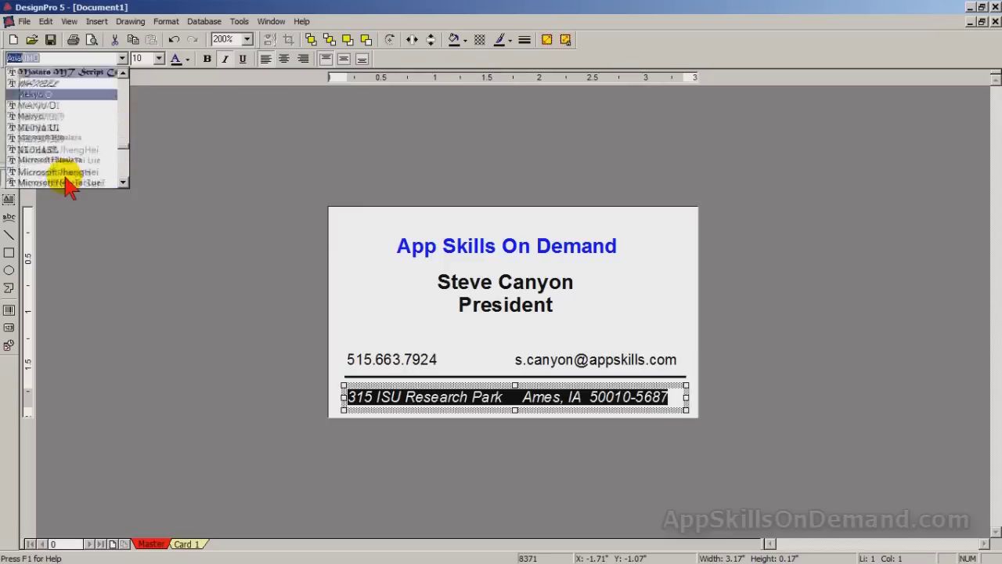
{"action": "left_click", "coordinate": [463, 399]}
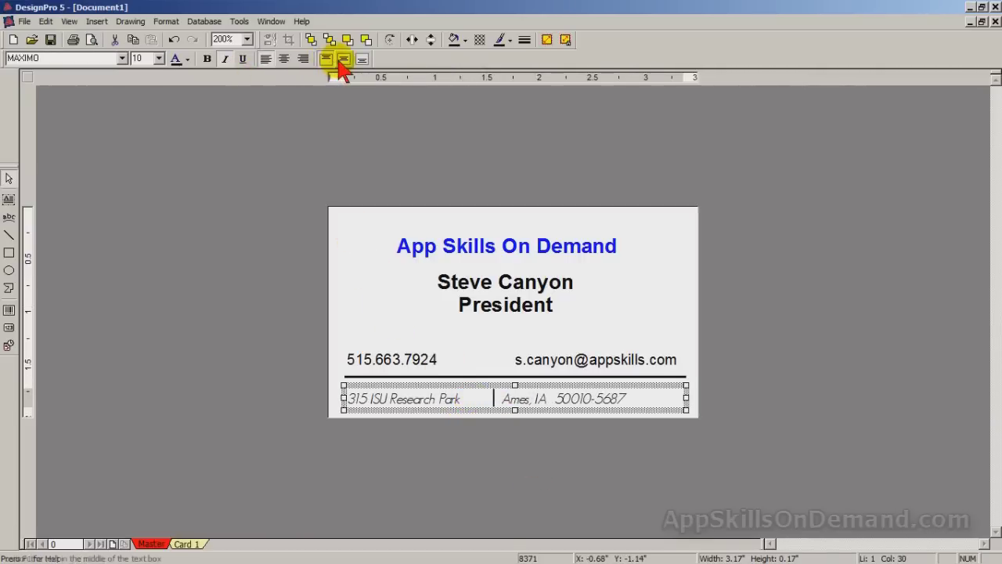
{"action": "left_click", "coordinate": [285, 61]}
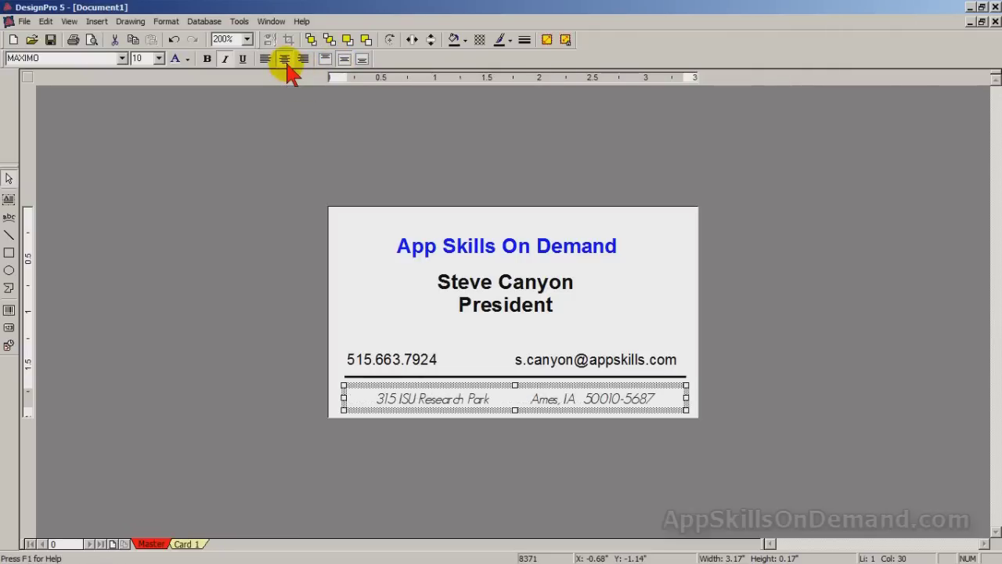
{"action": "left_click", "coordinate": [641, 280]}
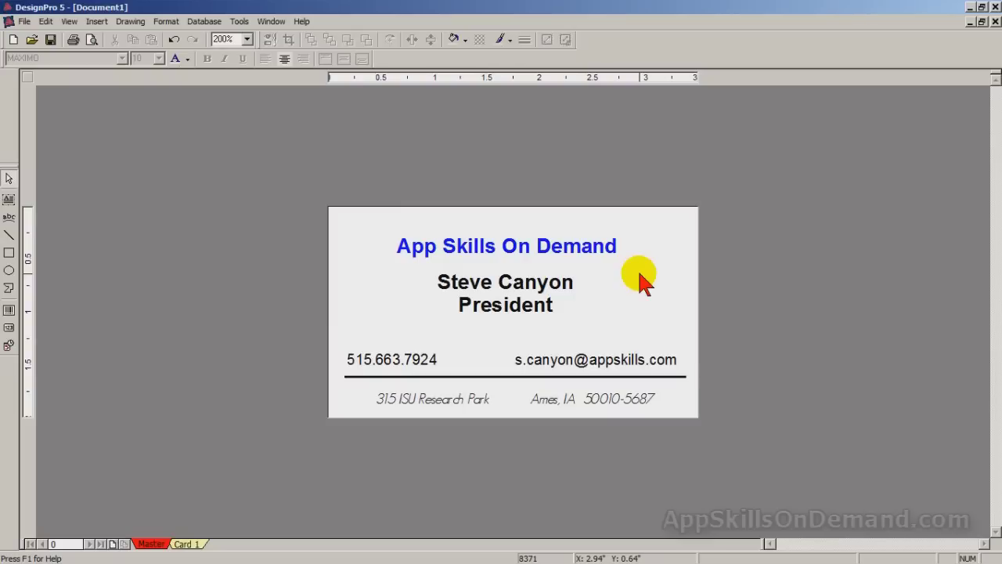
- Overwrite Business Card 8371 v01 in the Avery Labels folder, including a saved preview image
{"action": "left_click", "coordinate": [26, 21]}
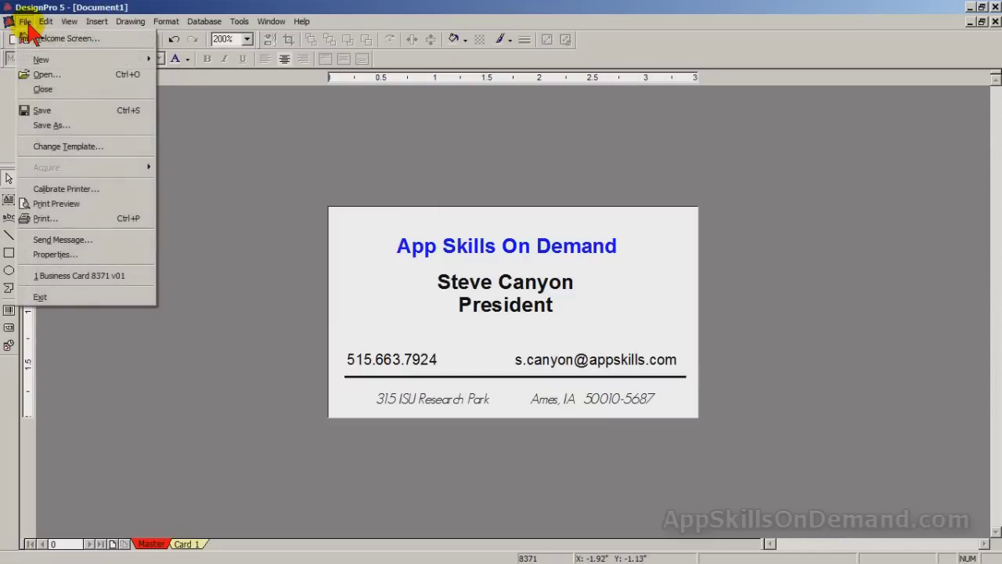
{"action": "left_click", "coordinate": [63, 126]}
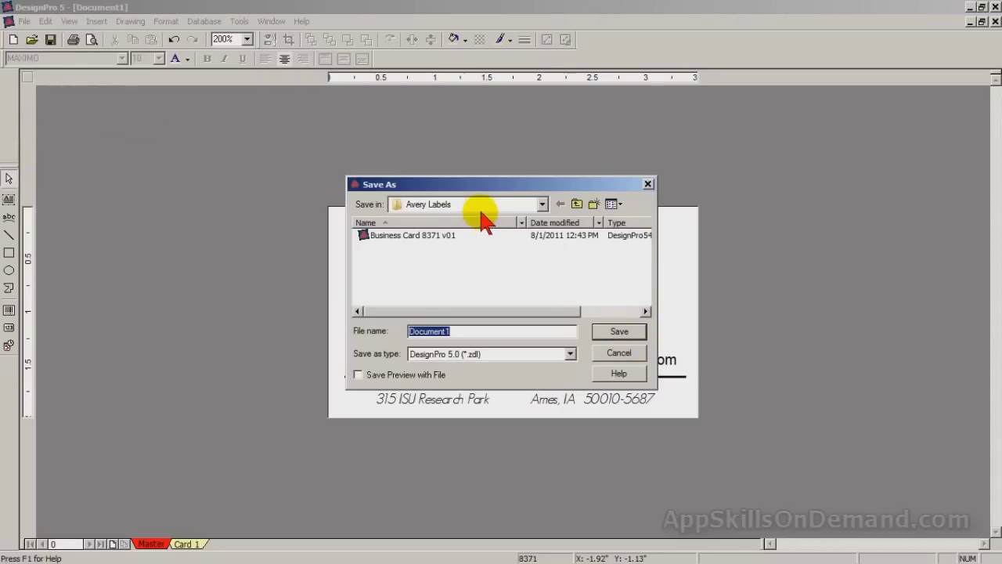
{"action": "left_click", "coordinate": [542, 205]}
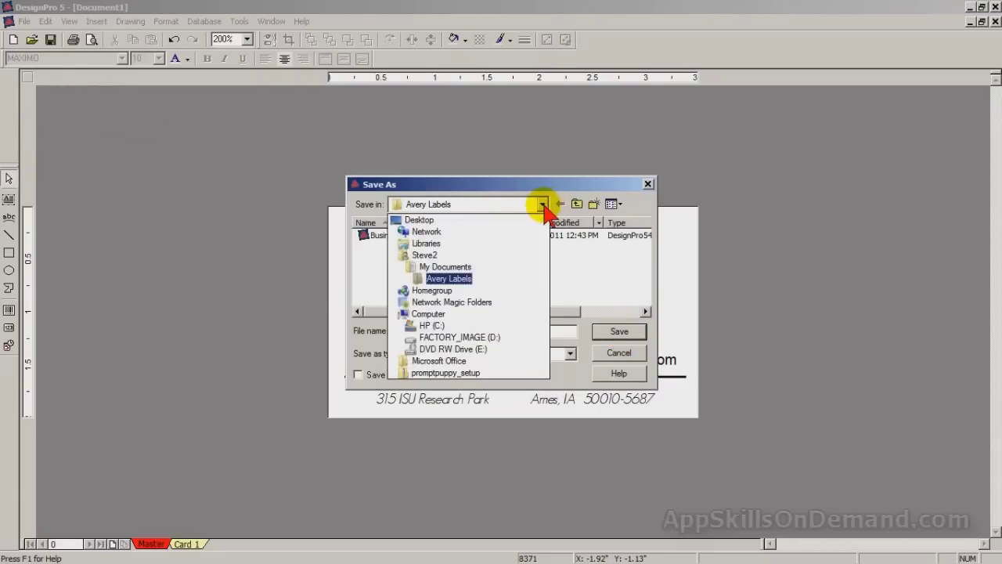
{"action": "left_click", "coordinate": [468, 279]}
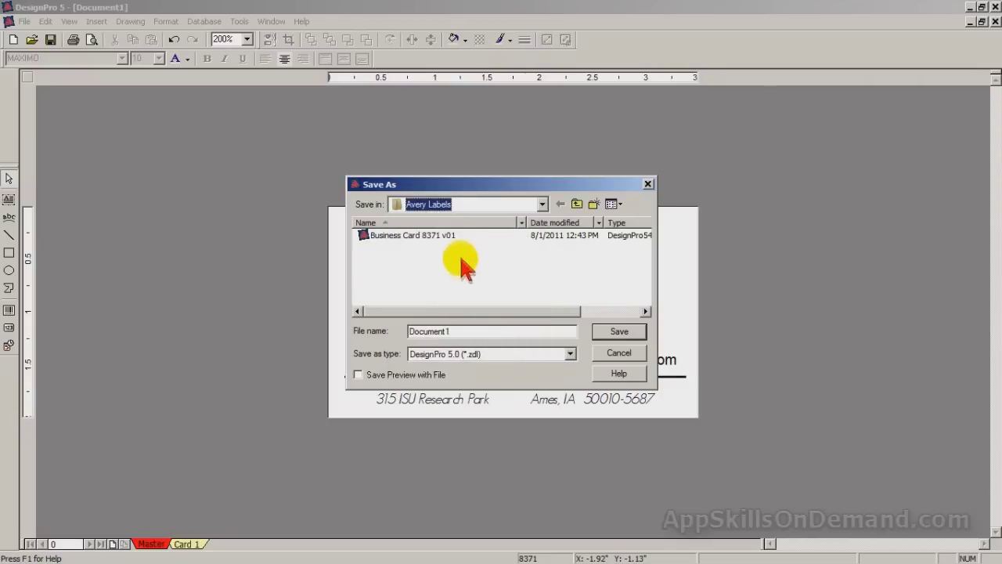
{"action": "left_click", "coordinate": [415, 237]}
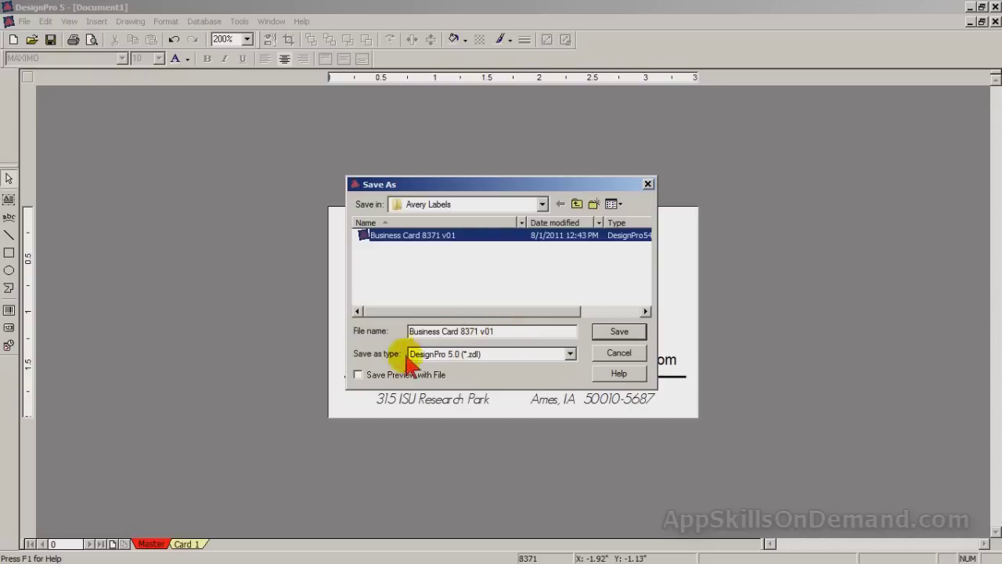
{"action": "left_click", "coordinate": [357, 375]}
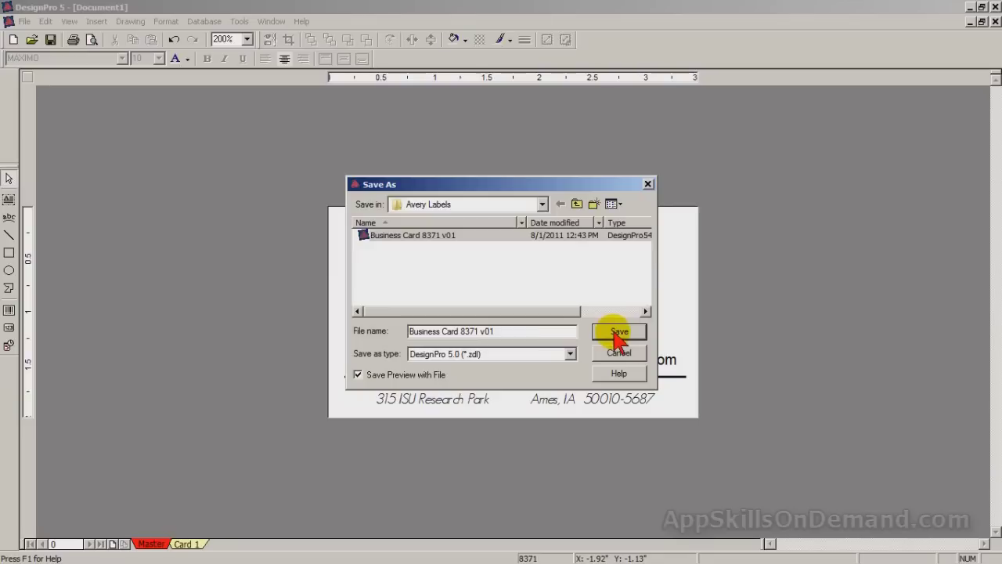
{"action": "left_click", "coordinate": [616, 332]}
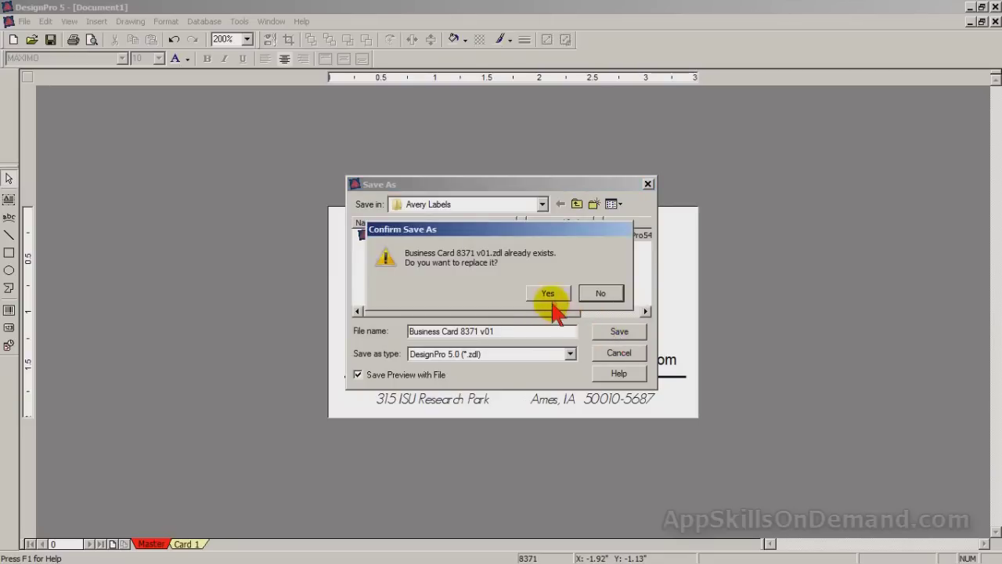
{"action": "left_click", "coordinate": [550, 294]}
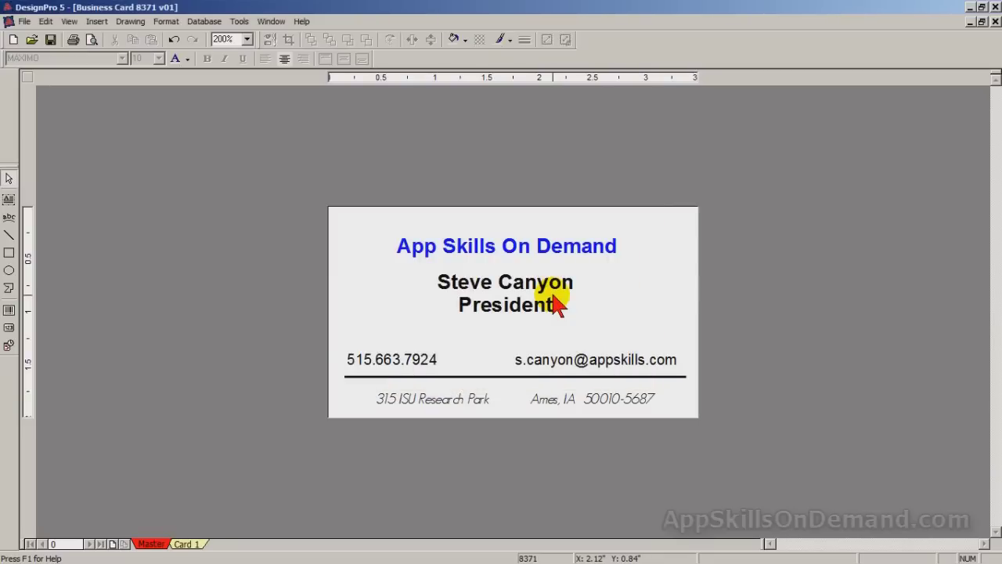